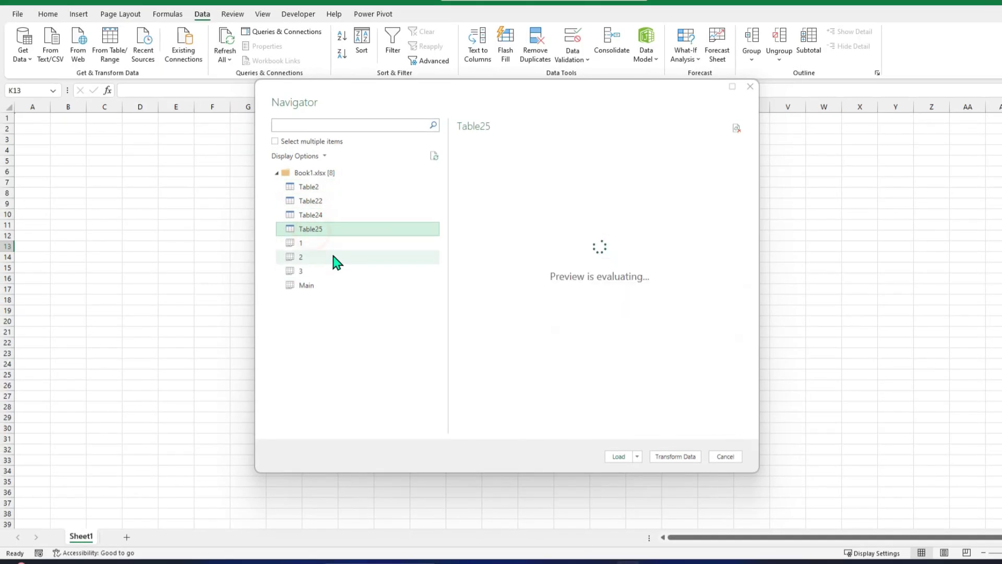
# Step: In the Navigator, select Table22, Table24 and Table25 and send them to Power Query
pyautogui.click(320, 215)
pyautogui.click(306, 270)
pyautogui.click(308, 215)
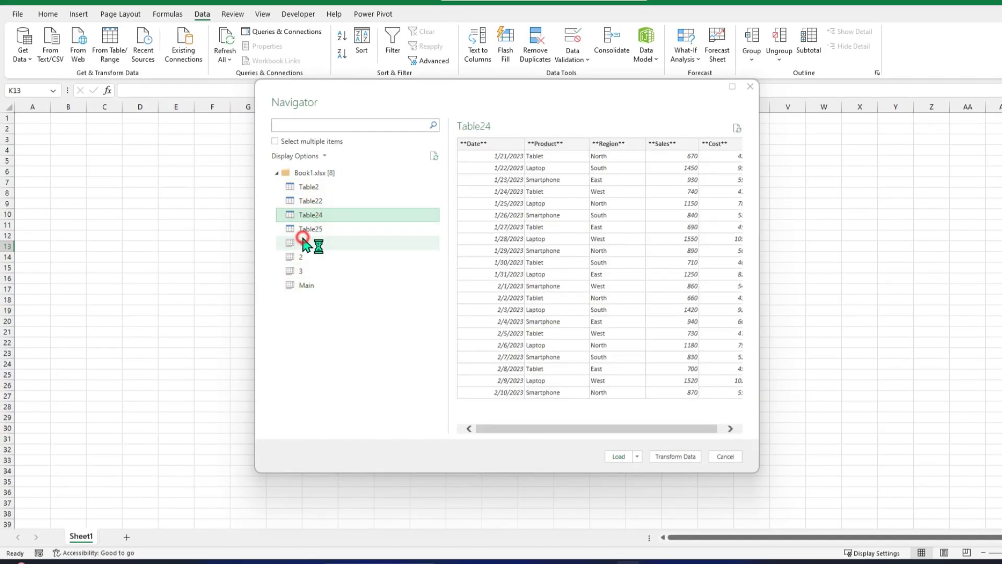
pyautogui.click(275, 141)
pyautogui.click(288, 200)
pyautogui.click(302, 229)
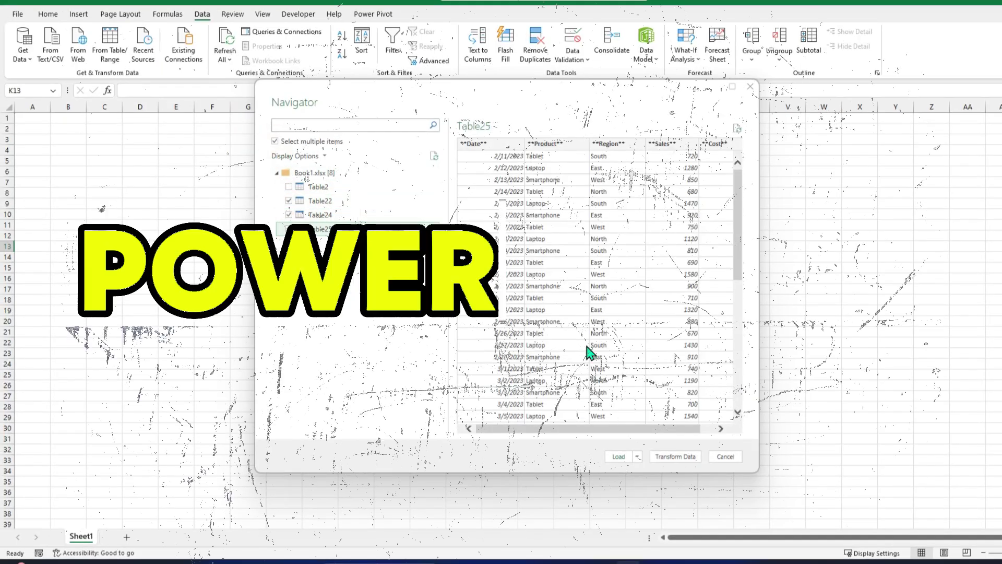
pyautogui.click(672, 458)
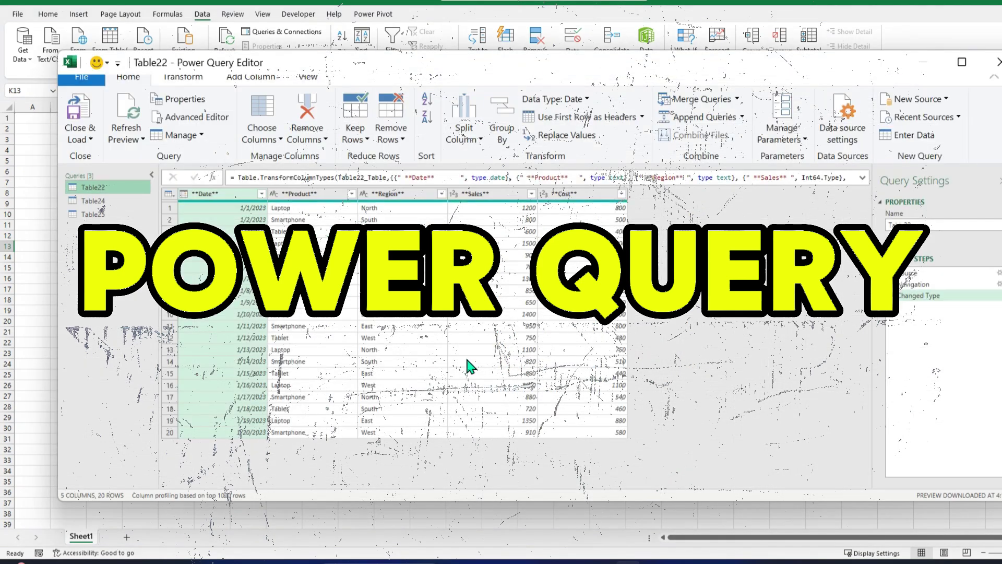
# Step: Review the rows of Table25 (49), Table24 (21) and Table22 in the editor
pyautogui.click(93, 214)
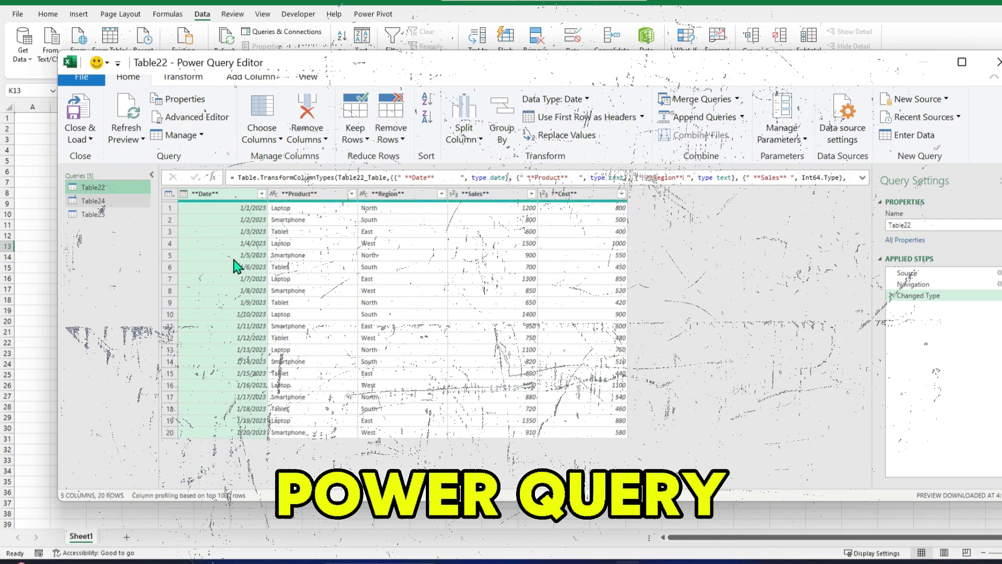
pyautogui.click(96, 201)
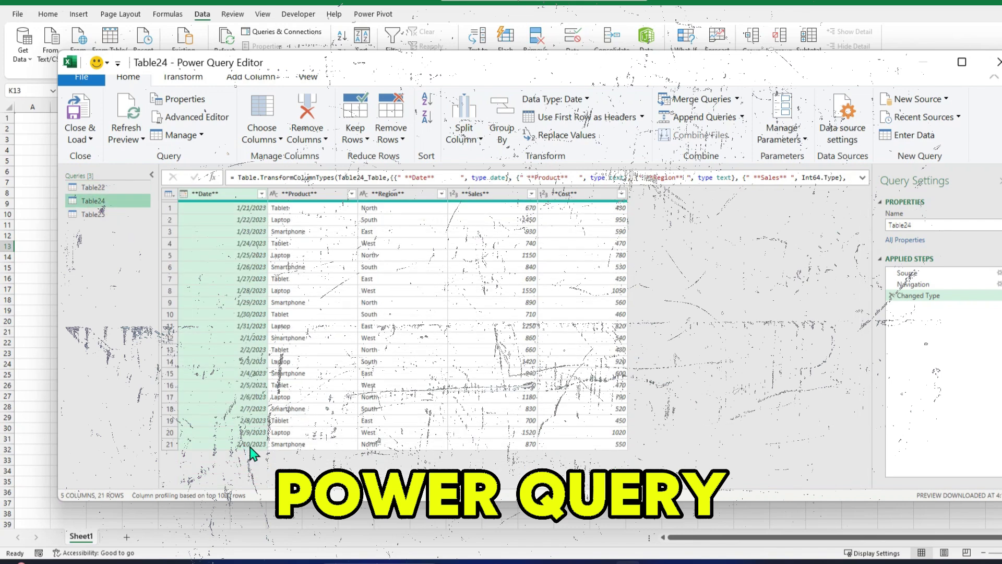
pyautogui.click(104, 215)
pyautogui.click(104, 186)
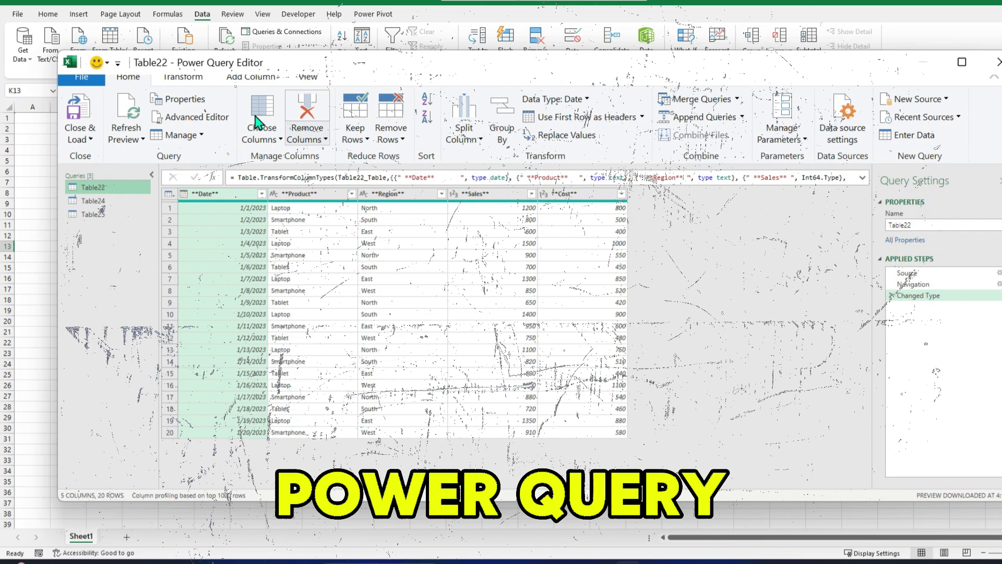
# Step: Append Table22, Table24 and Table25 as a new query, removing the duplicate Table22 entry
pyautogui.click(675, 119)
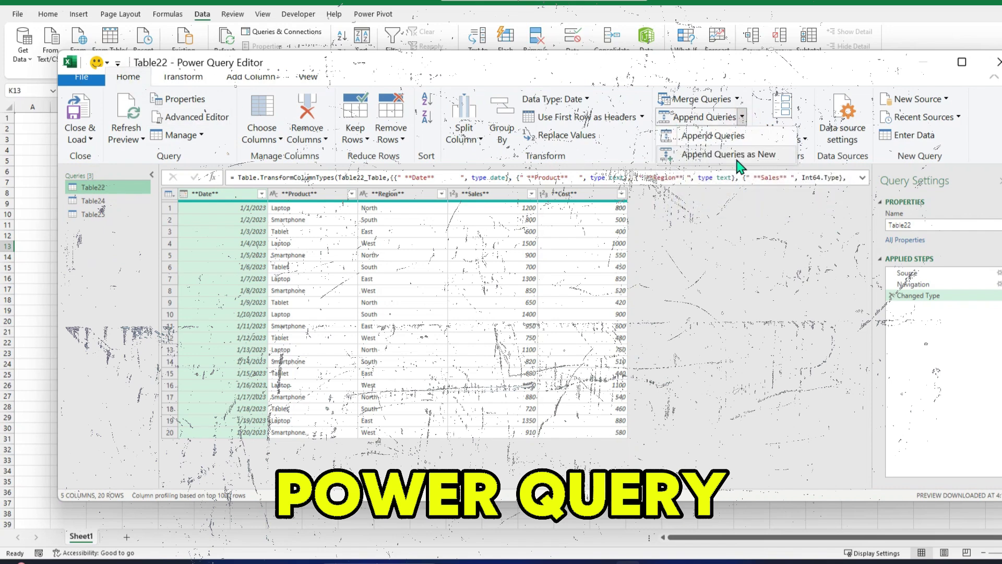
pyautogui.click(700, 150)
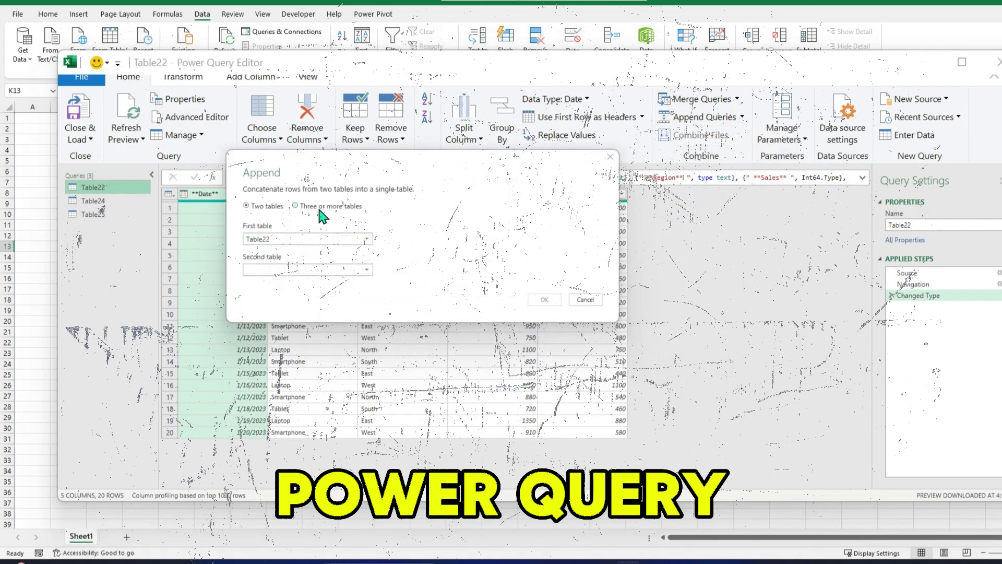
pyautogui.click(296, 205)
pyautogui.moveTo(258, 240); pyautogui.dragTo(284, 262)
pyautogui.click(410, 282)
pyautogui.click(472, 252)
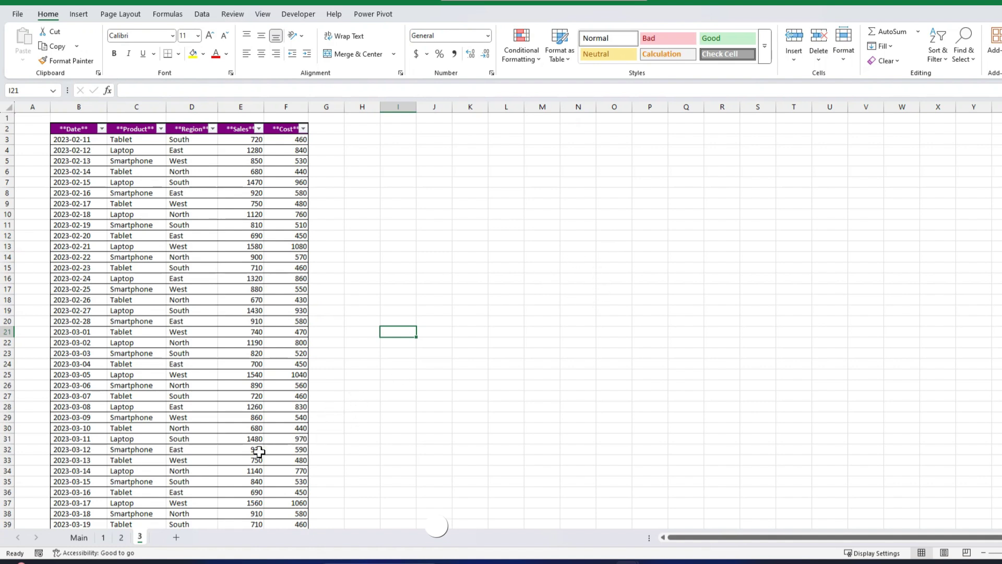
# Step: Compare the sales tables on sheets 2 and 3
pyautogui.click(121, 537)
pyautogui.click(140, 537)
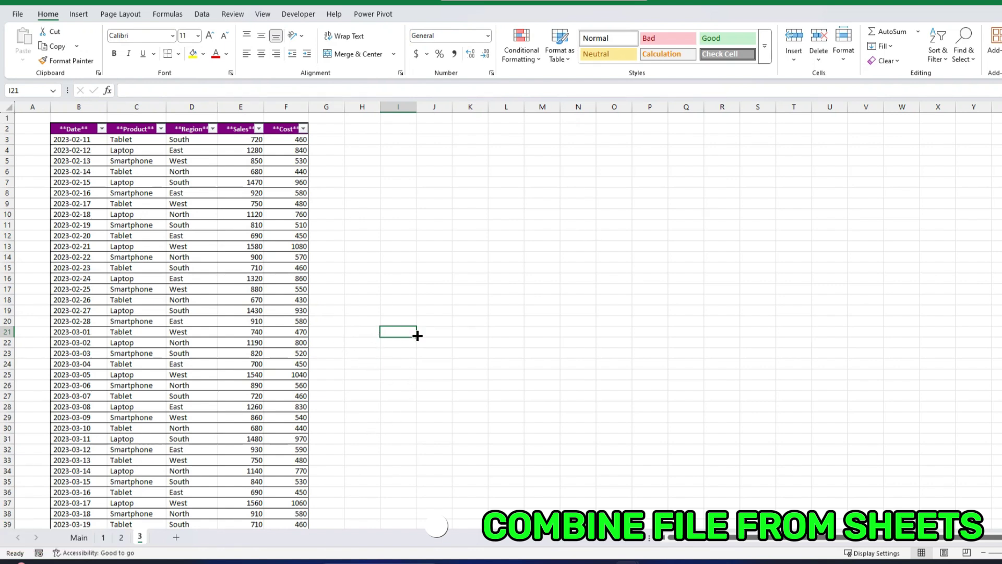
# Step: Create a new blank workbook and start a Get Data import from an Excel workbook
pyautogui.hotkey('ctrl', 'n')
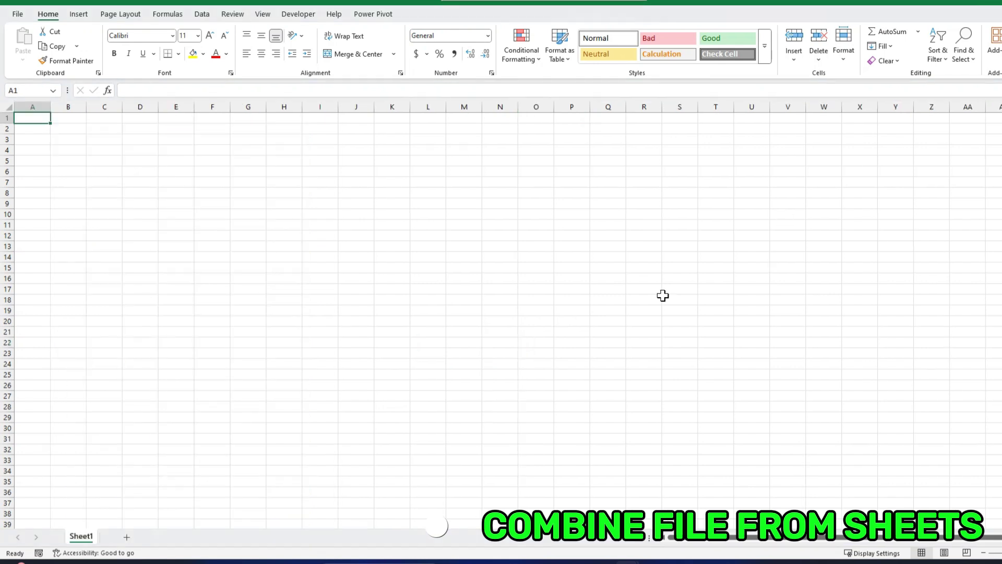
pyautogui.click(401, 245)
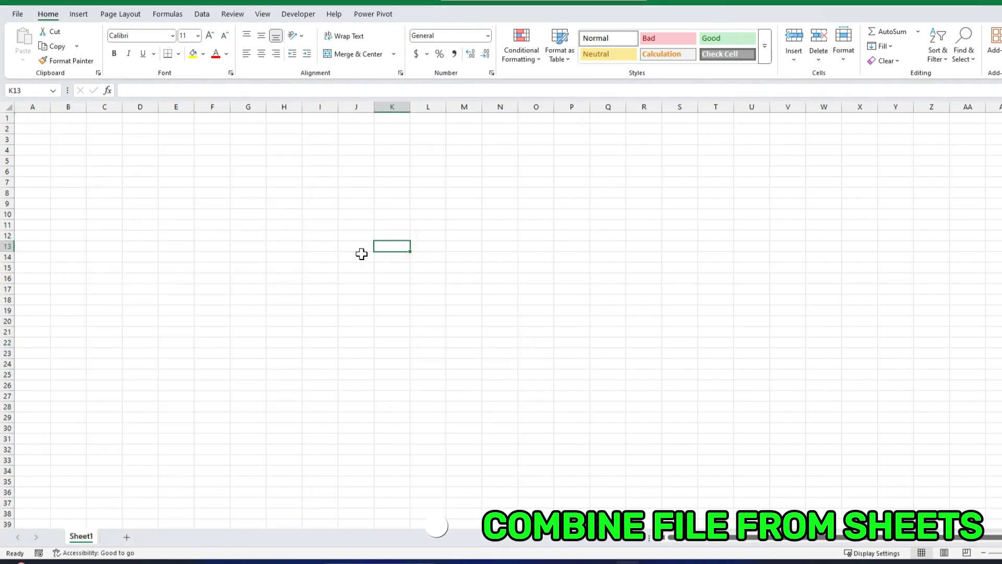
pyautogui.click(202, 14)
pyautogui.click(23, 58)
pyautogui.moveTo(76, 79)
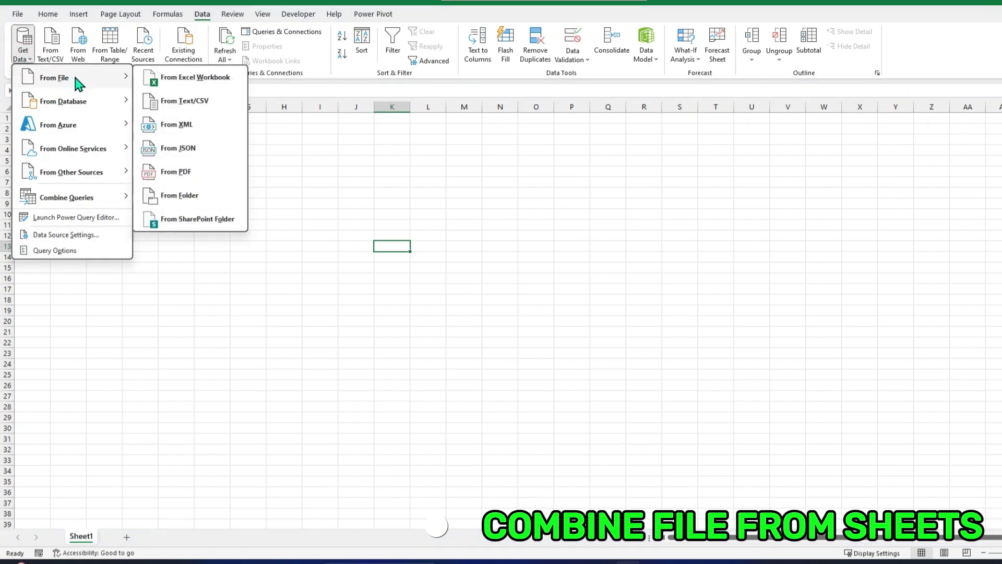
pyautogui.click(206, 81)
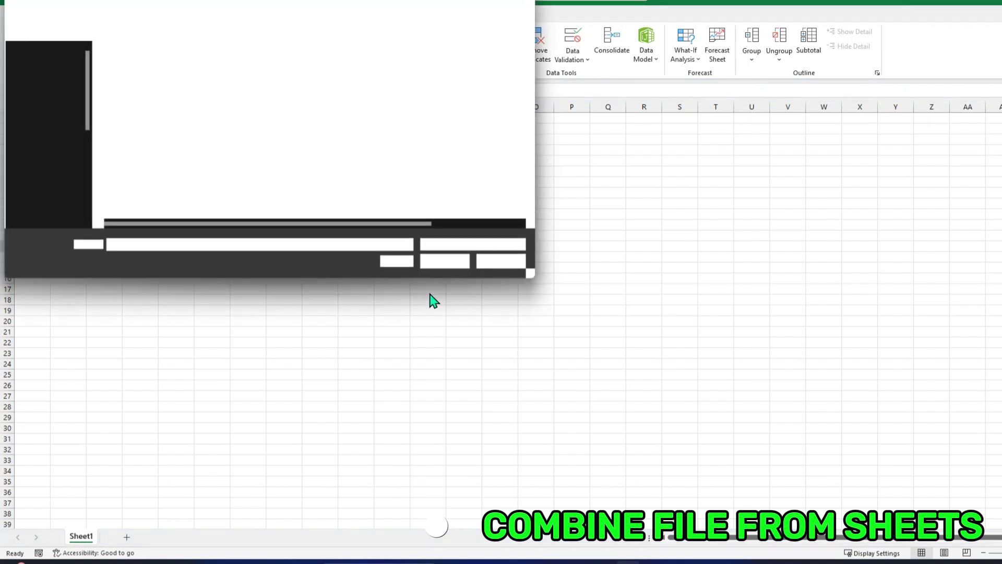
# Step: Import Book1.xlsx from the SHEET folder
pyautogui.doubleClick(121, 130)
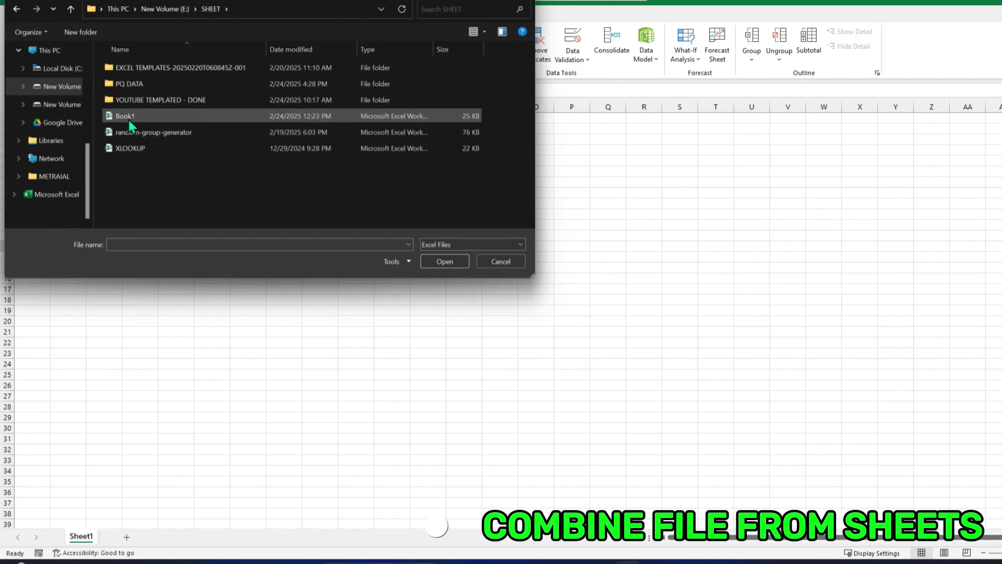
pyautogui.click(125, 116)
pyautogui.click(444, 261)
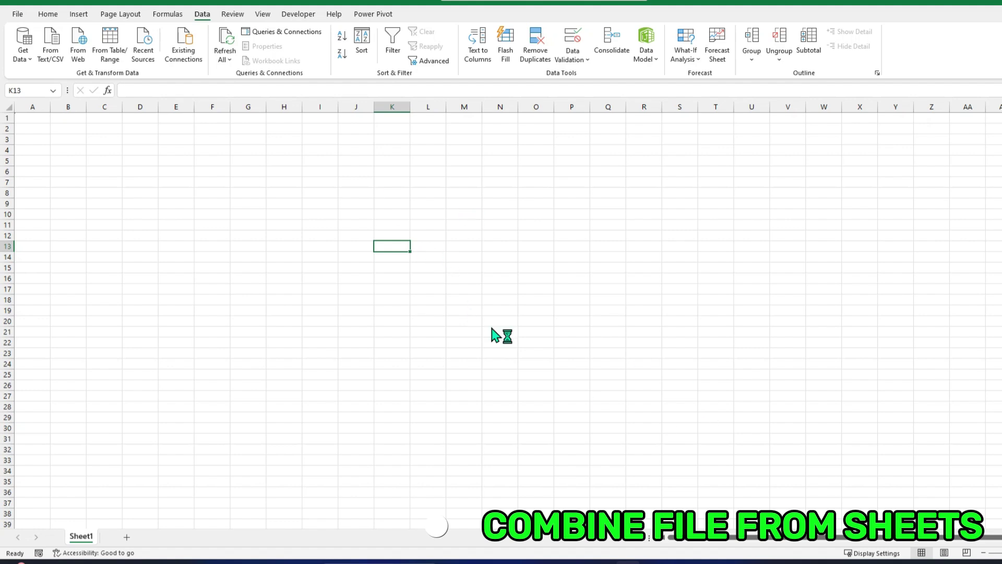
# Step: Preview Book1's tables and sheets (Table2, Table22, Table24, Table25, sheets 1, 3, Main) in the Navigator
pyautogui.moveTo(518, 90); pyautogui.dragTo(486, 97)
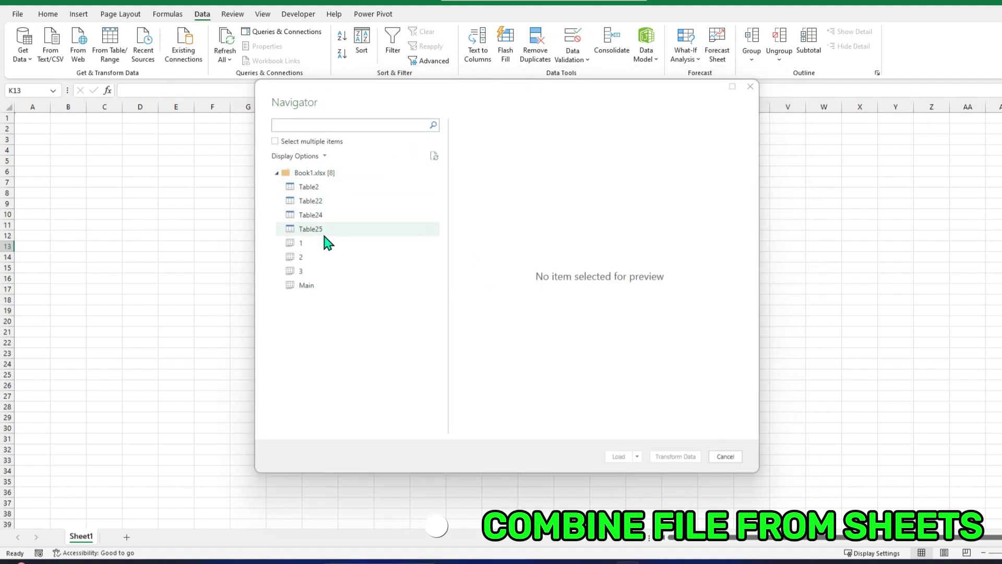
pyautogui.click(318, 187)
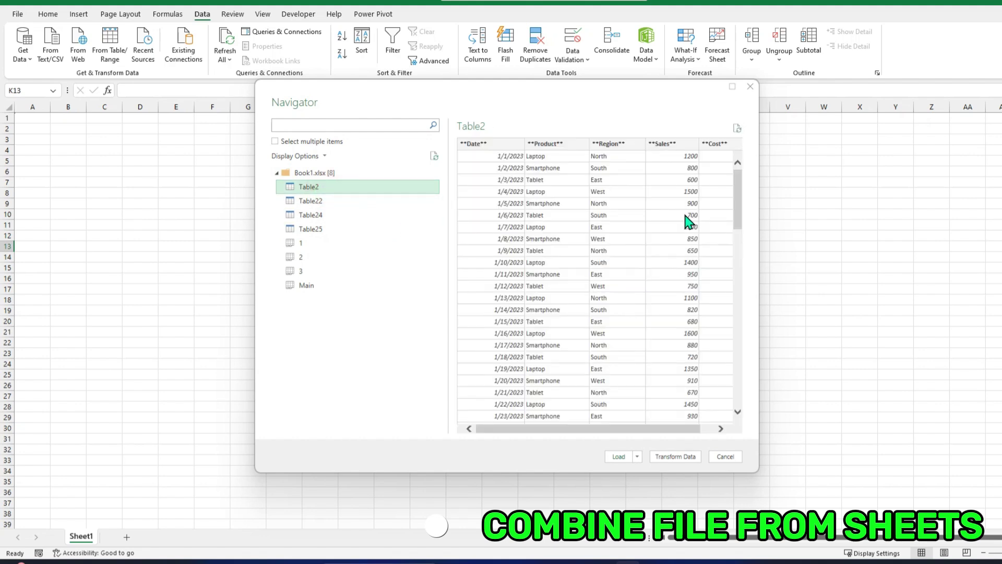
pyautogui.scroll(-5, 687, 219)
pyautogui.click(316, 204)
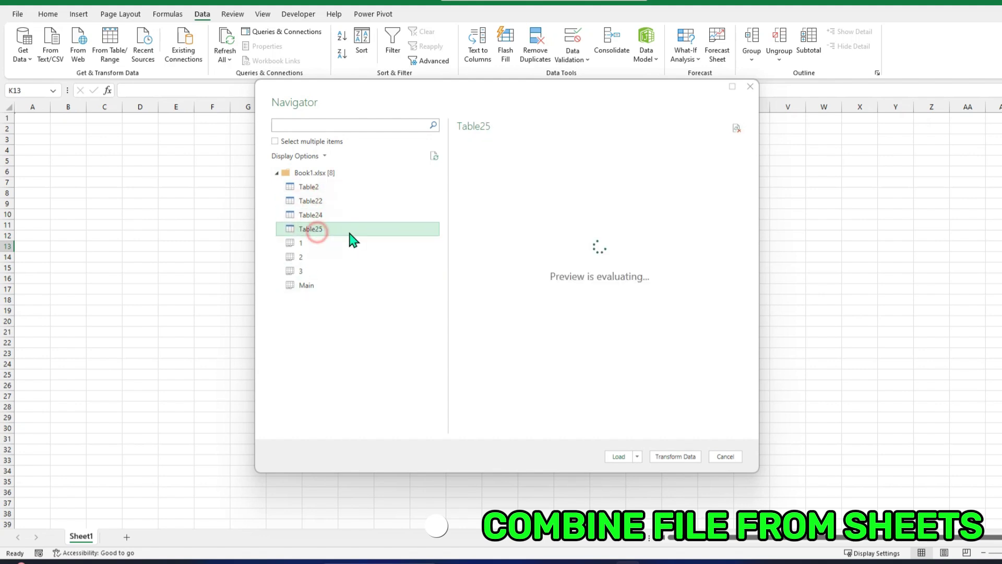
pyautogui.click(324, 230)
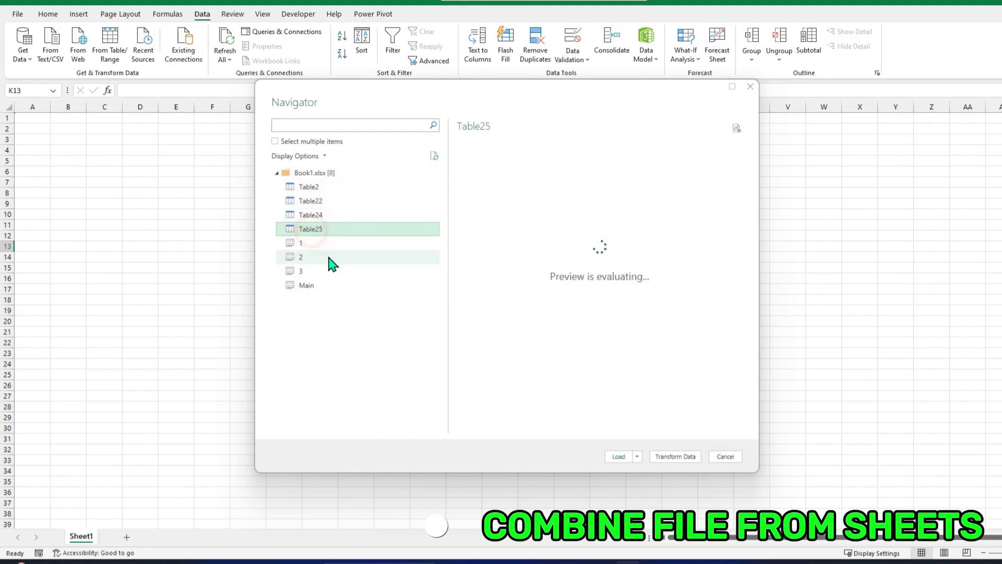
pyautogui.click(315, 212)
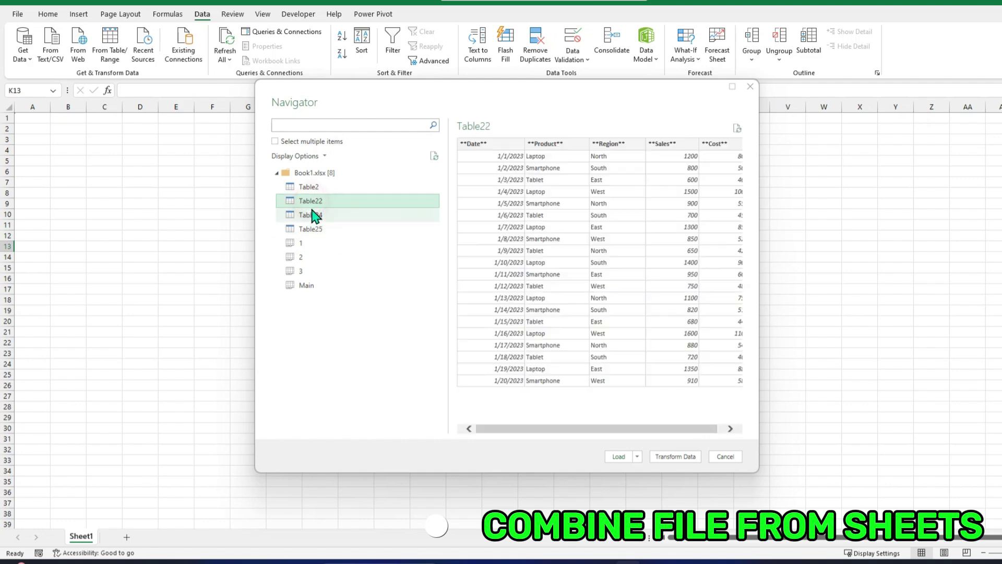
pyautogui.click(302, 243)
pyautogui.click(302, 270)
pyautogui.click(317, 285)
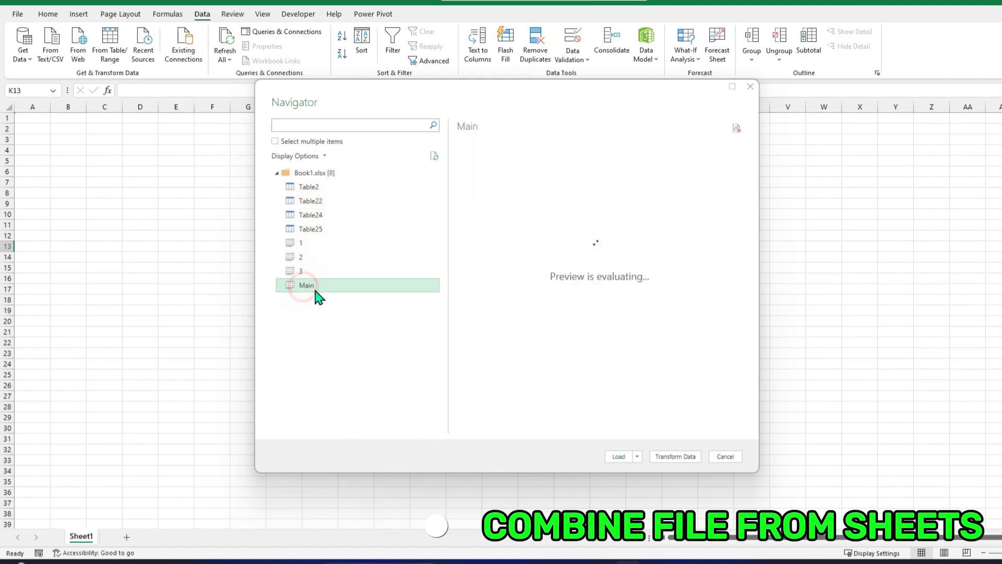
pyautogui.click(311, 214)
pyautogui.click(310, 201)
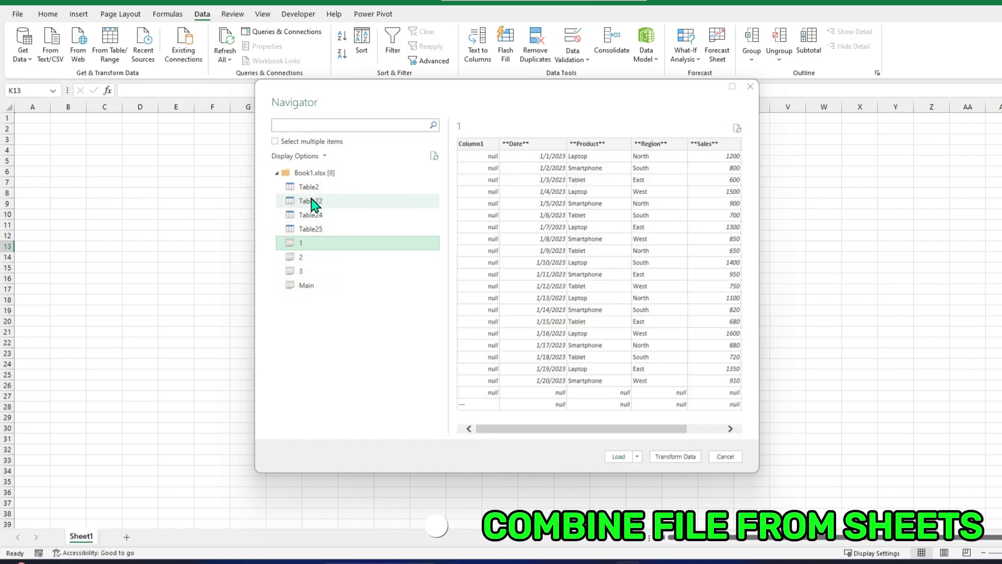
# Step: Select Table22, Table24 and Table25 and send them to the Power Query Editor
pyautogui.click(275, 141)
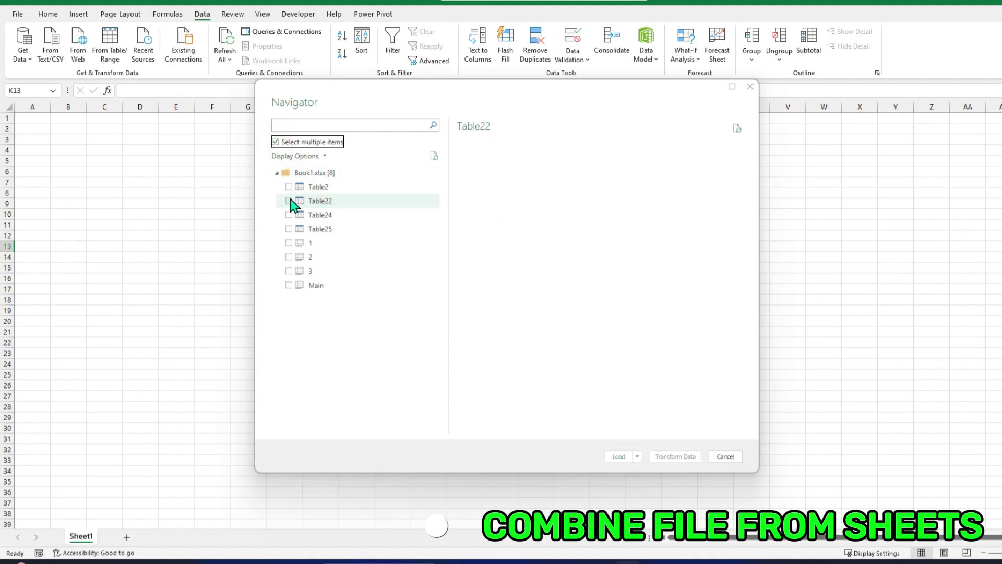
pyautogui.click(289, 215)
pyautogui.click(289, 229)
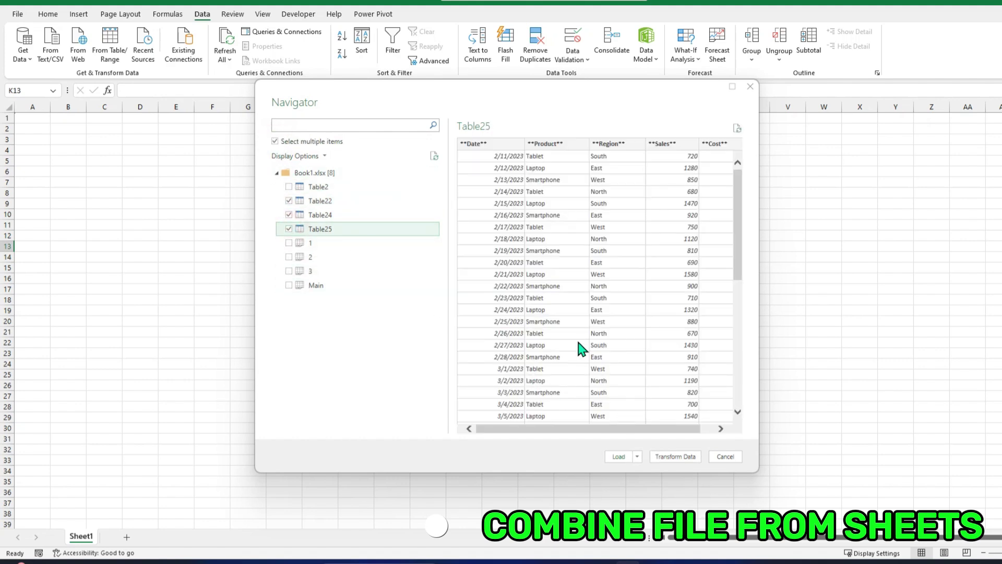
pyautogui.click(674, 457)
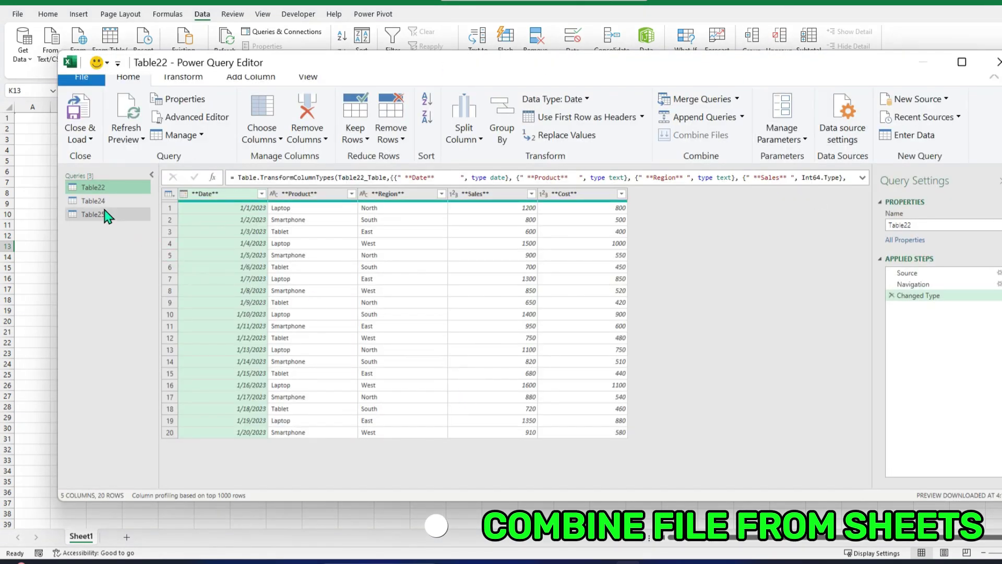
# Step: Review the rows of Table25, Table22 and Table24, checking Table22's last date
pyautogui.click(100, 214)
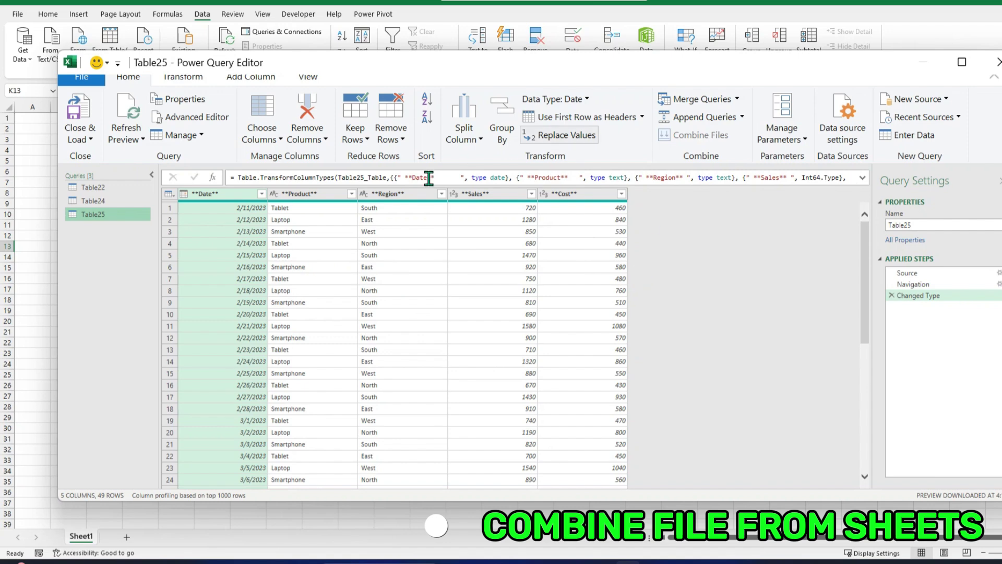
pyautogui.click(123, 188)
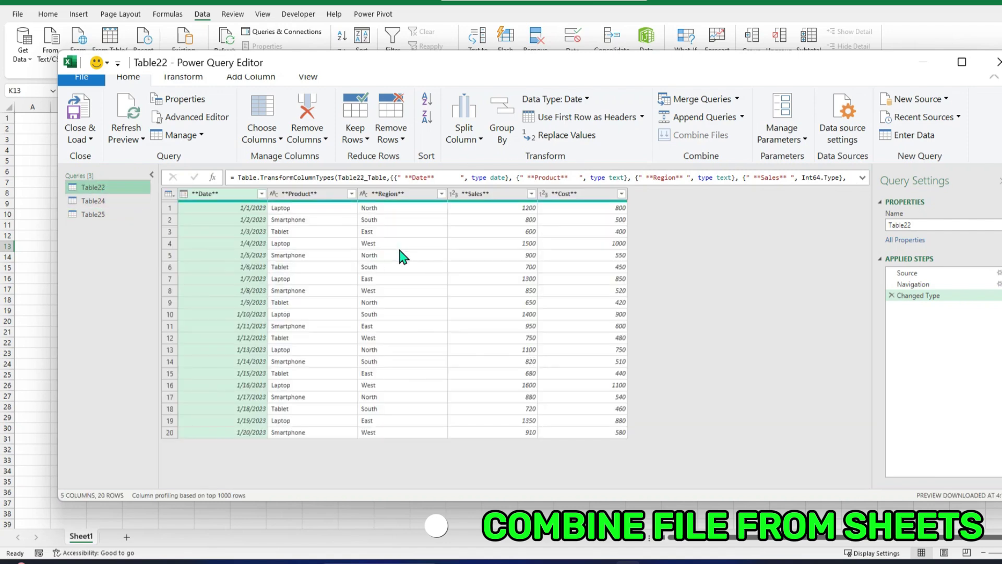
pyautogui.click(255, 434)
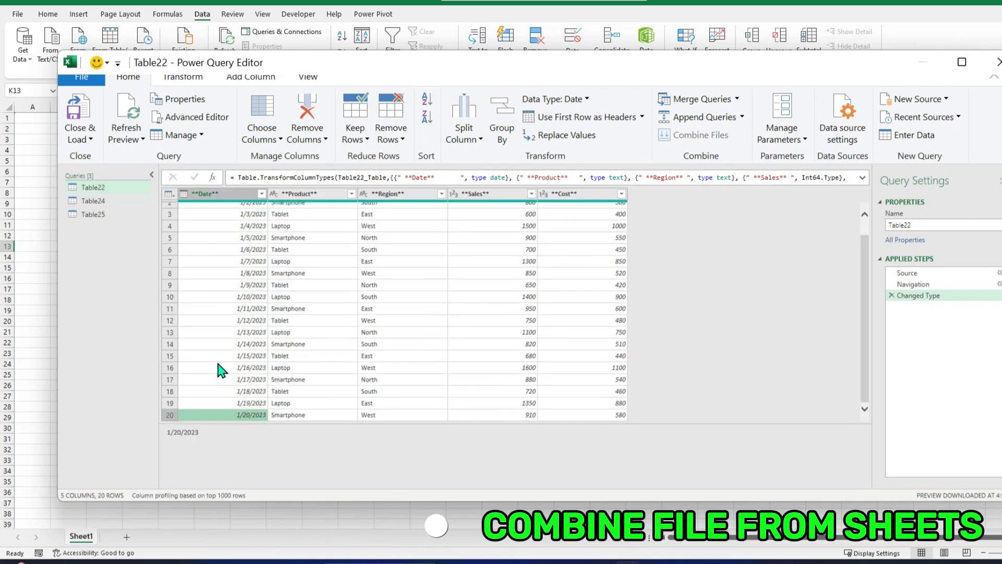
pyautogui.click(110, 202)
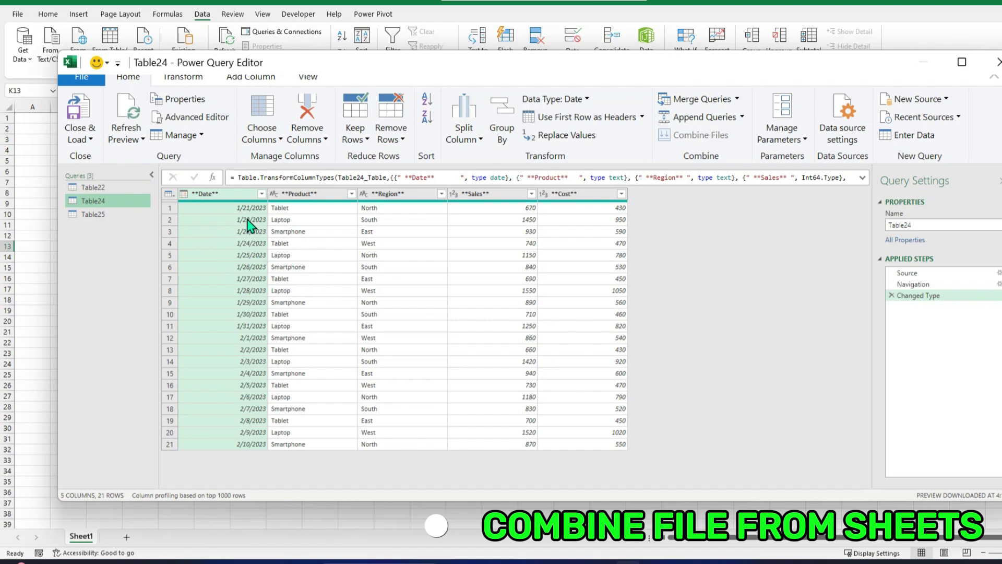
pyautogui.click(103, 216)
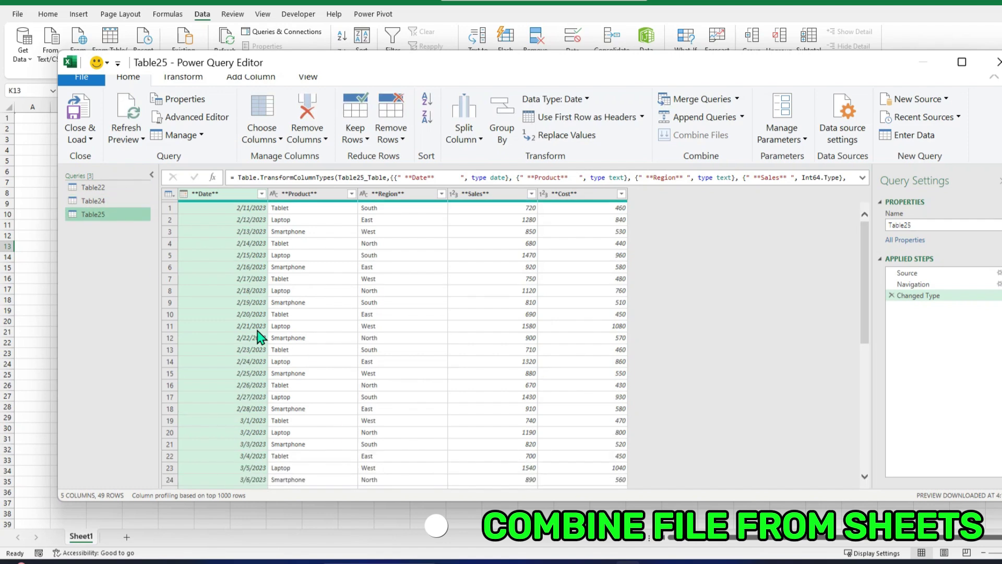
pyautogui.click(113, 187)
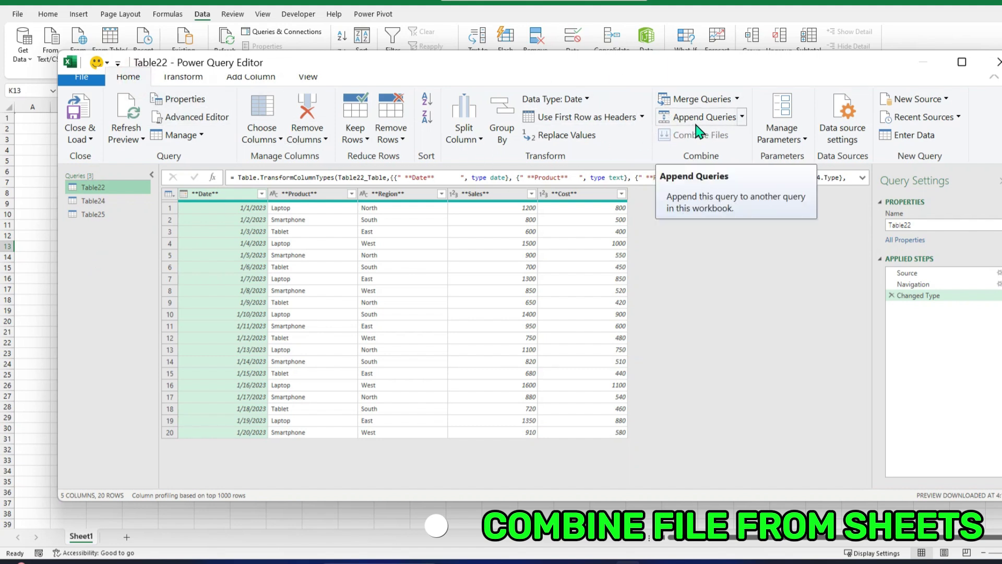
# Step: Append Table22, Table24 and Table25 as new query Append1, removing the duplicate Table22
pyautogui.click(742, 118)
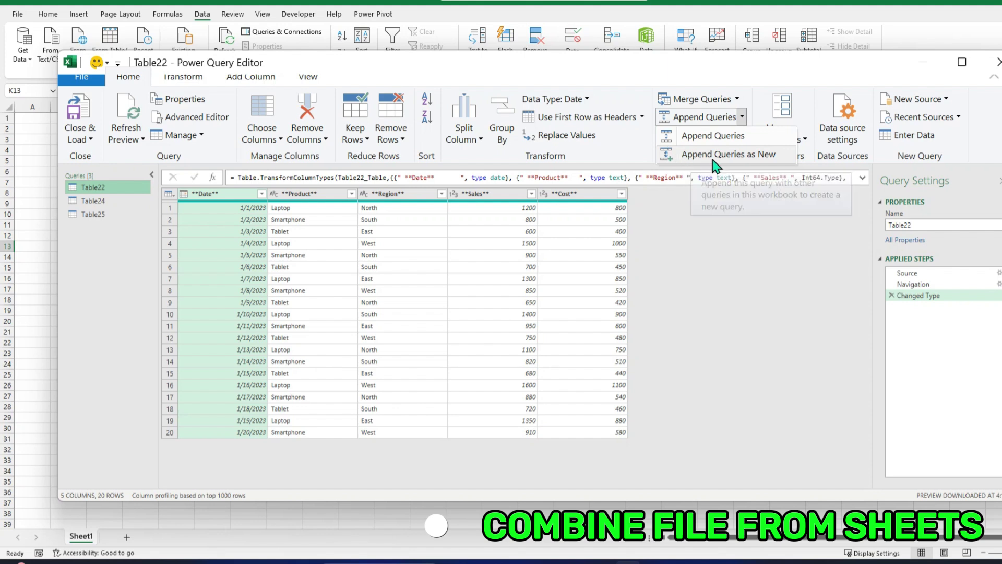
pyautogui.click(752, 166)
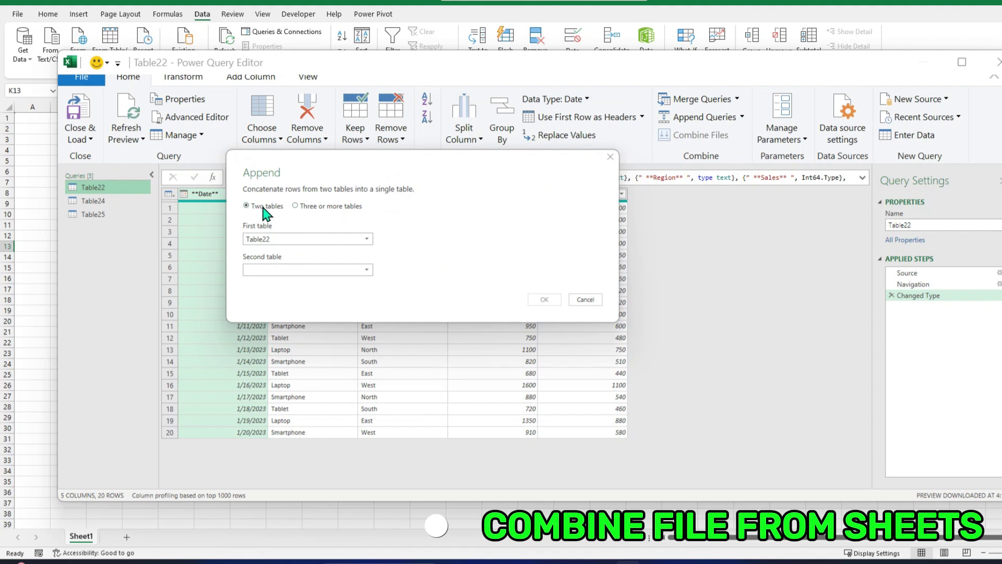
pyautogui.click(296, 206)
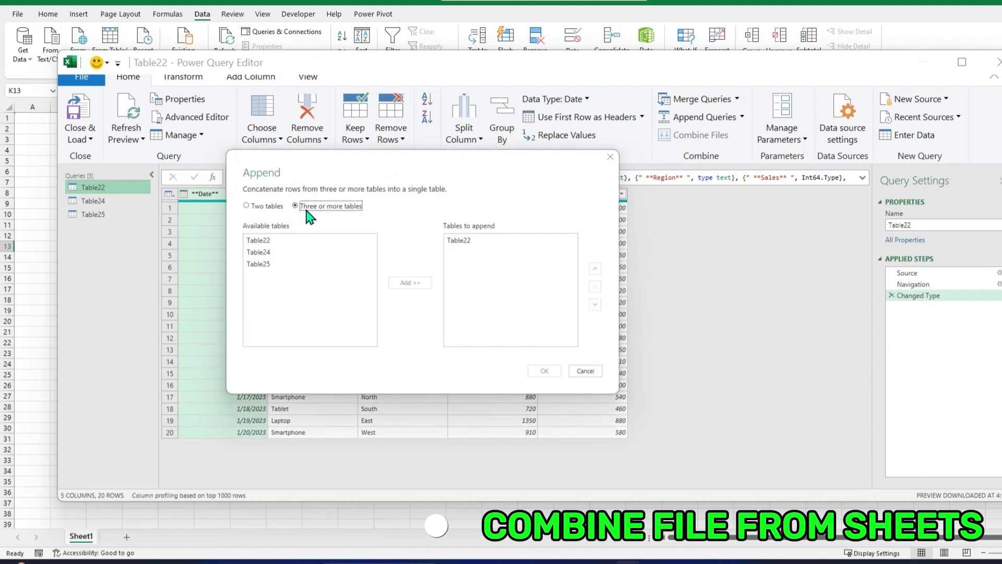
pyautogui.click(282, 240)
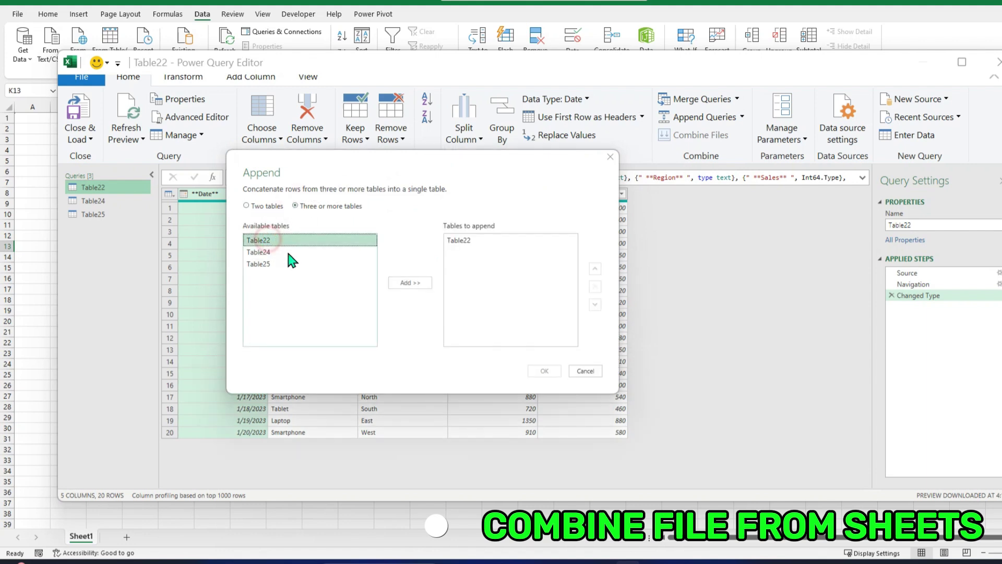
pyautogui.keyDown('shift'); pyautogui.click(258, 264); pyautogui.keyUp('shift')
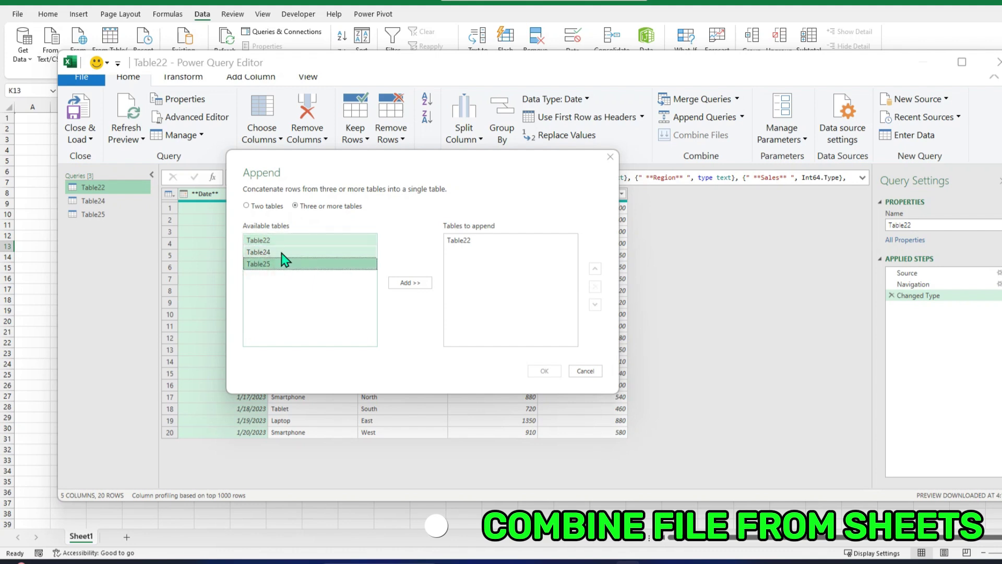
pyautogui.click(407, 283)
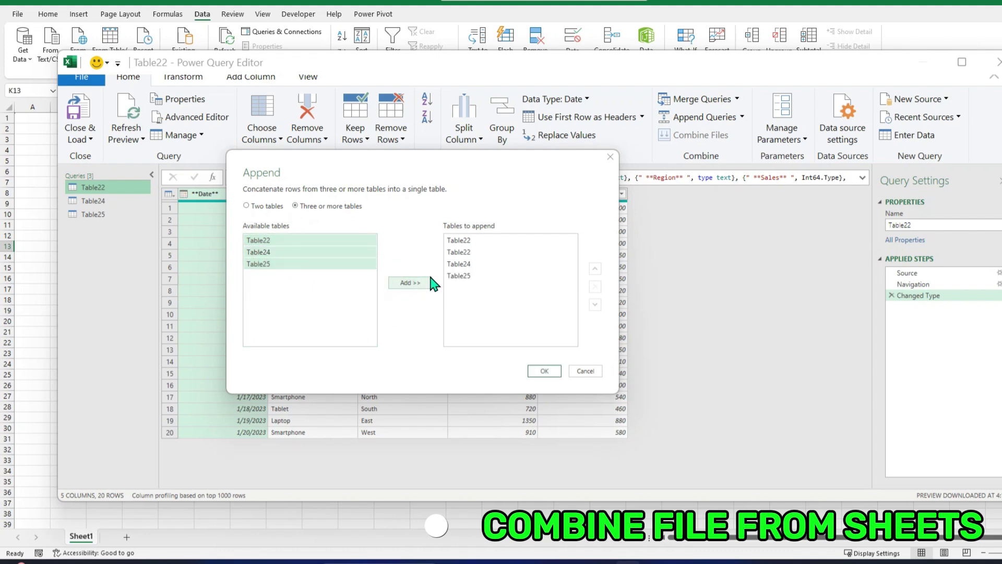
pyautogui.click(472, 253)
pyautogui.click(595, 287)
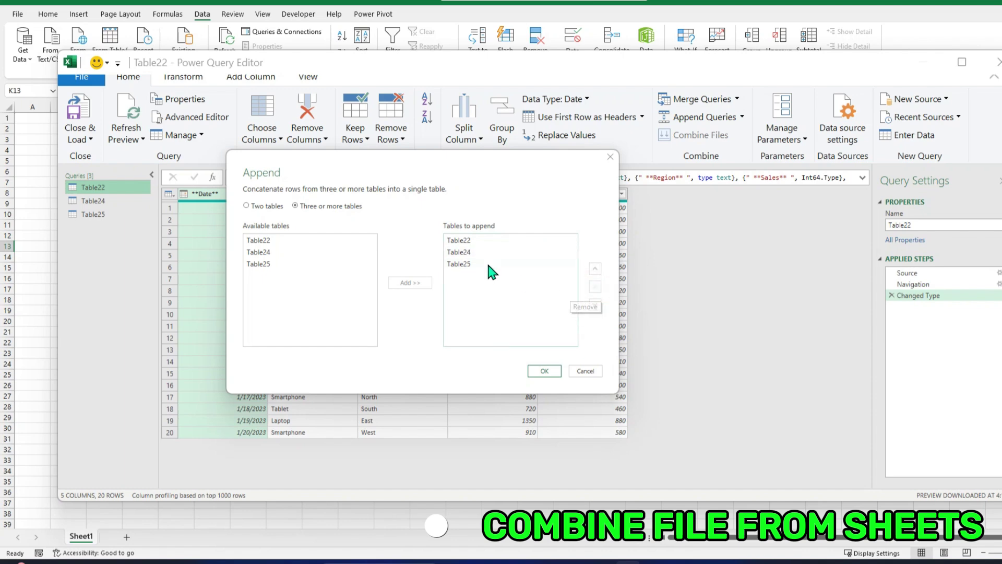
pyautogui.click(460, 254)
pyautogui.click(462, 264)
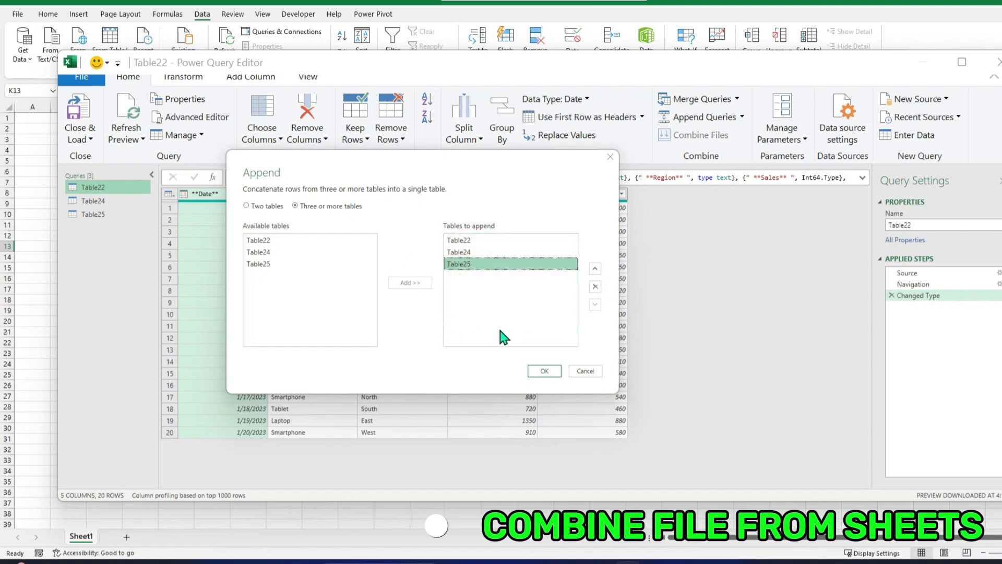
pyautogui.click(544, 371)
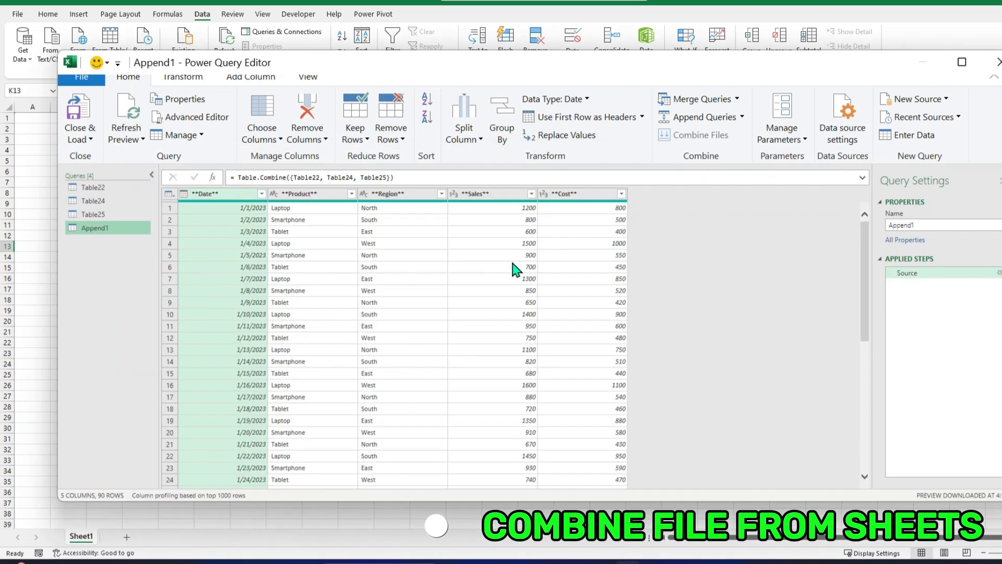
# Step: Close & Load the queries into the workbook
pyautogui.scroll(-20, 512, 262)
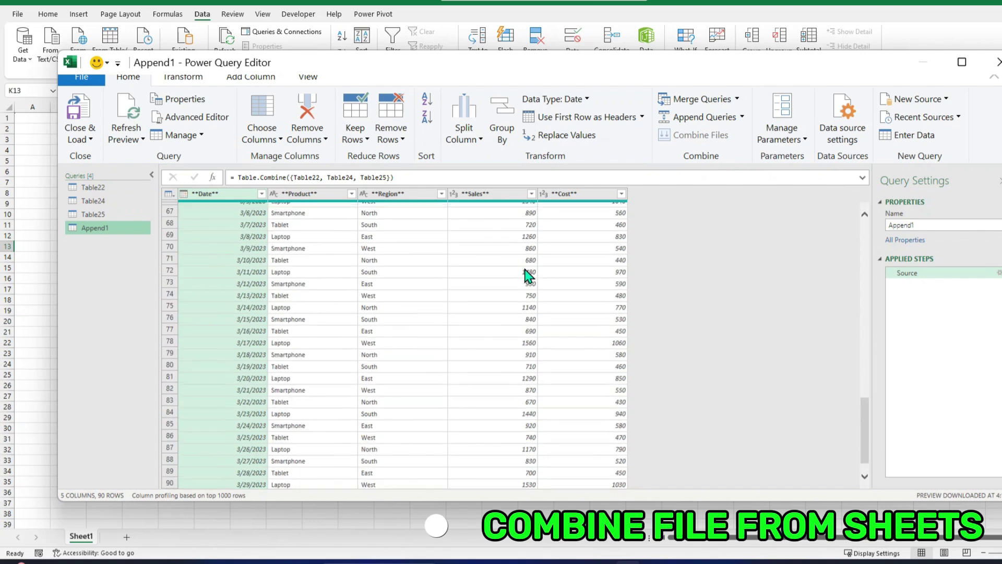
pyautogui.scroll(8, 261, 224)
pyautogui.click(88, 140)
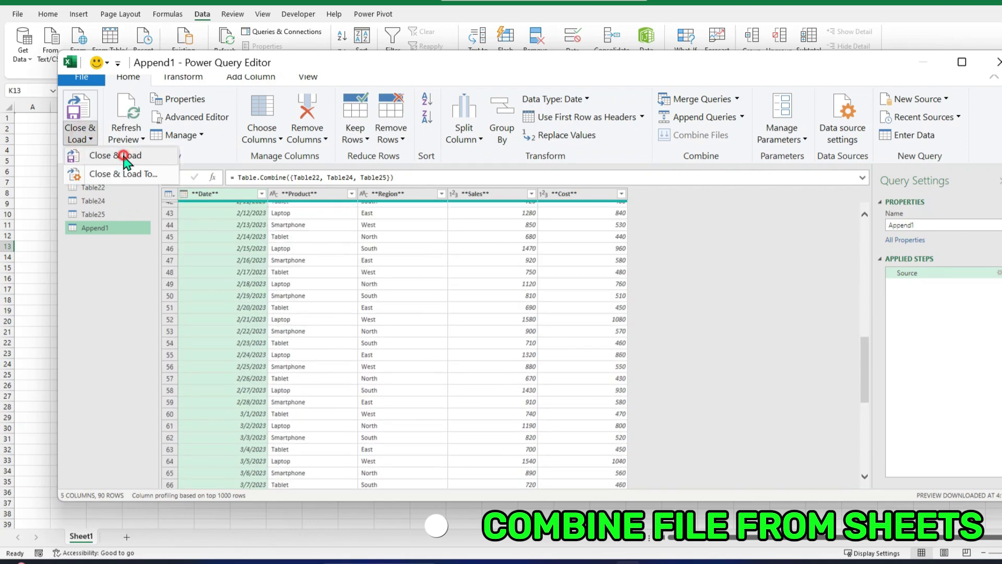
pyautogui.click(123, 151)
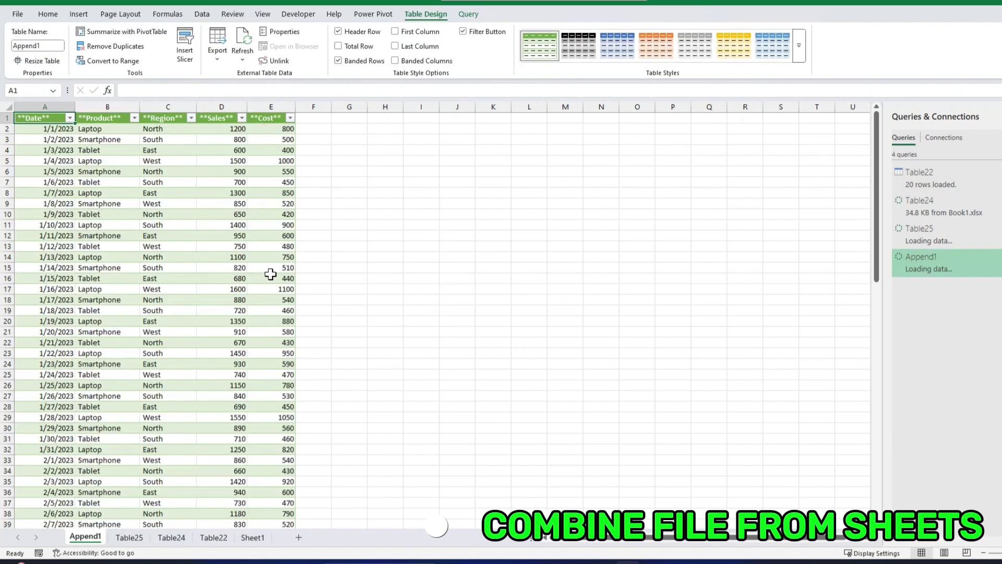
# Step: Check the loaded Append1, Table25, Table24 and Table22 sheets
pyautogui.scroll(-1, 268, 273)
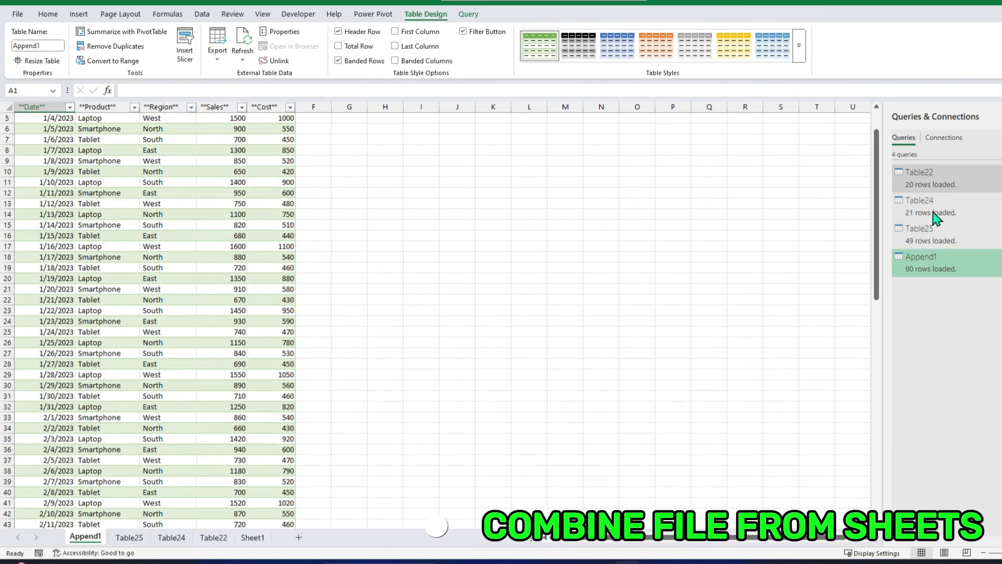
pyautogui.scroll(-5, 230, 244)
pyautogui.scroll(-6, 230, 244)
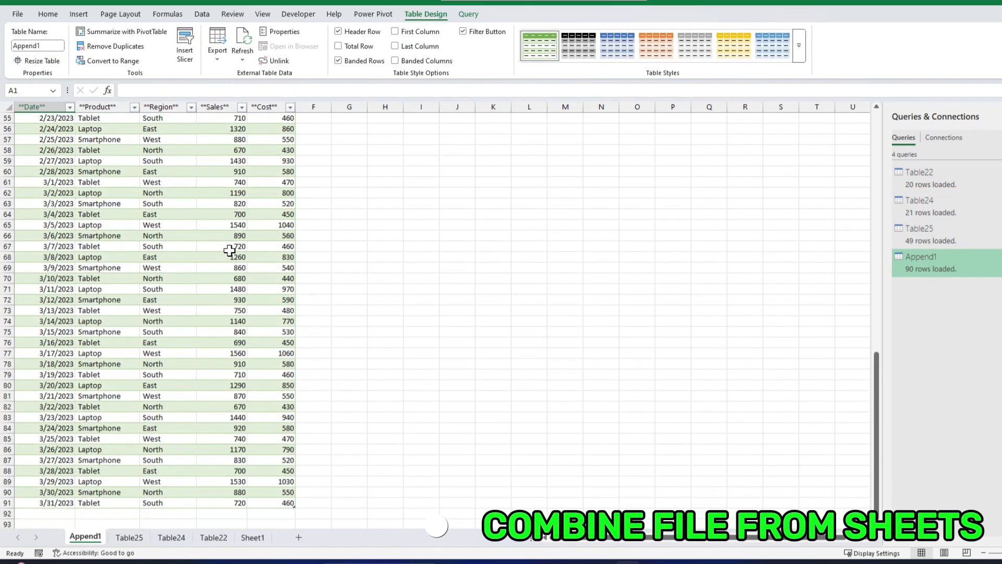
pyautogui.scroll(12, 232, 251)
pyautogui.click(129, 537)
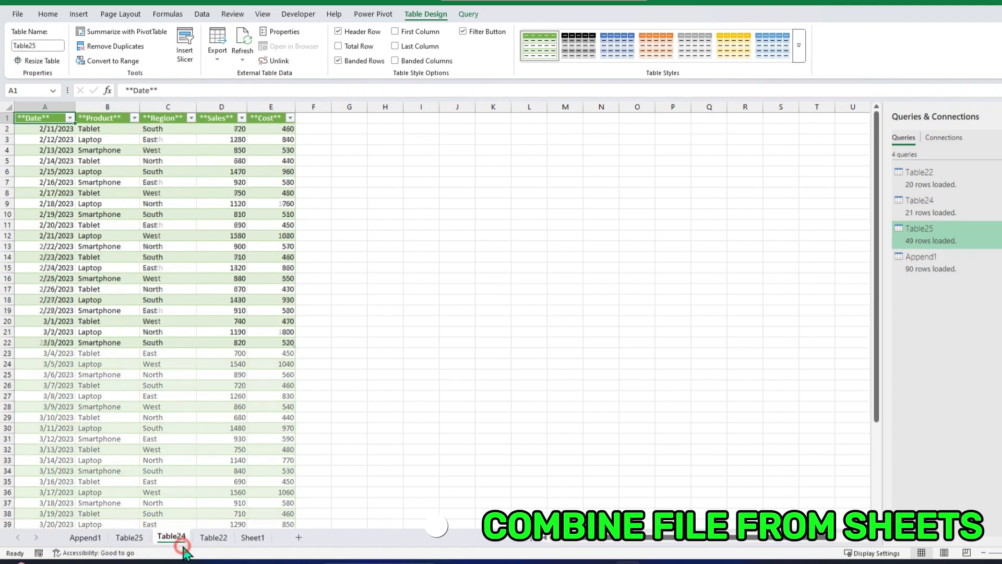
pyautogui.click(171, 537)
pyautogui.click(214, 537)
pyautogui.click(85, 537)
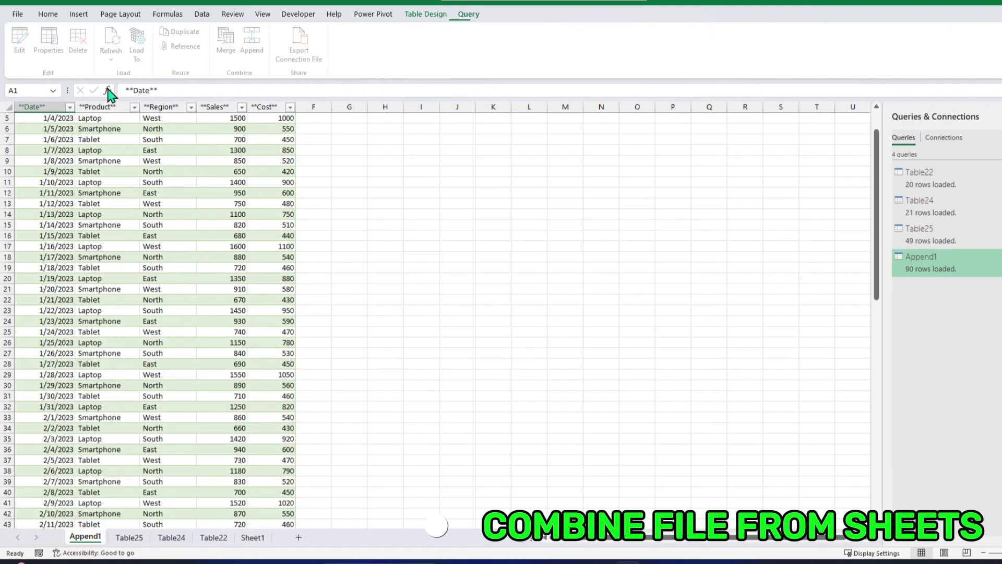
pyautogui.scroll(-13, 162, 236)
pyautogui.scroll(11, 165, 236)
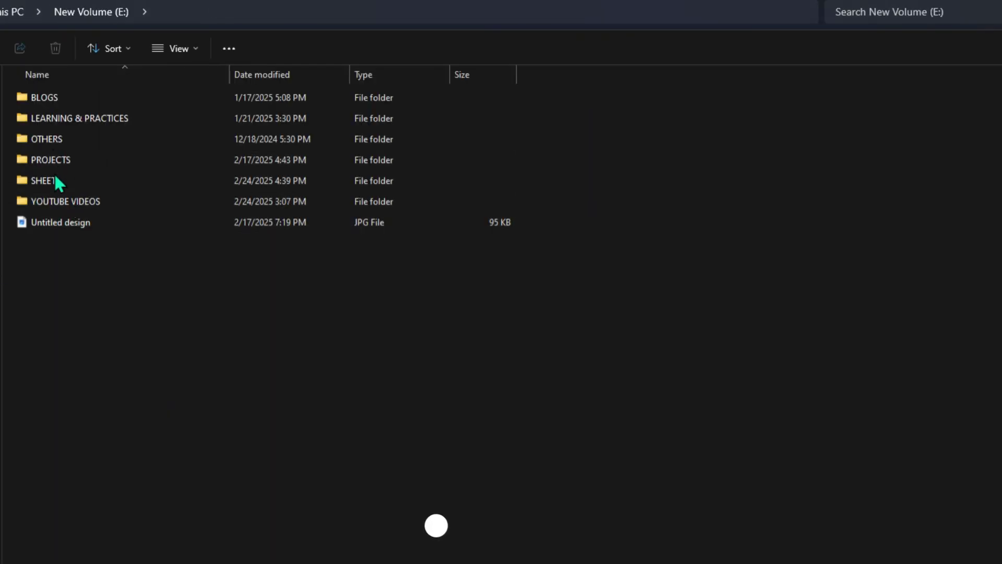
pyautogui.doubleClick(55, 178)
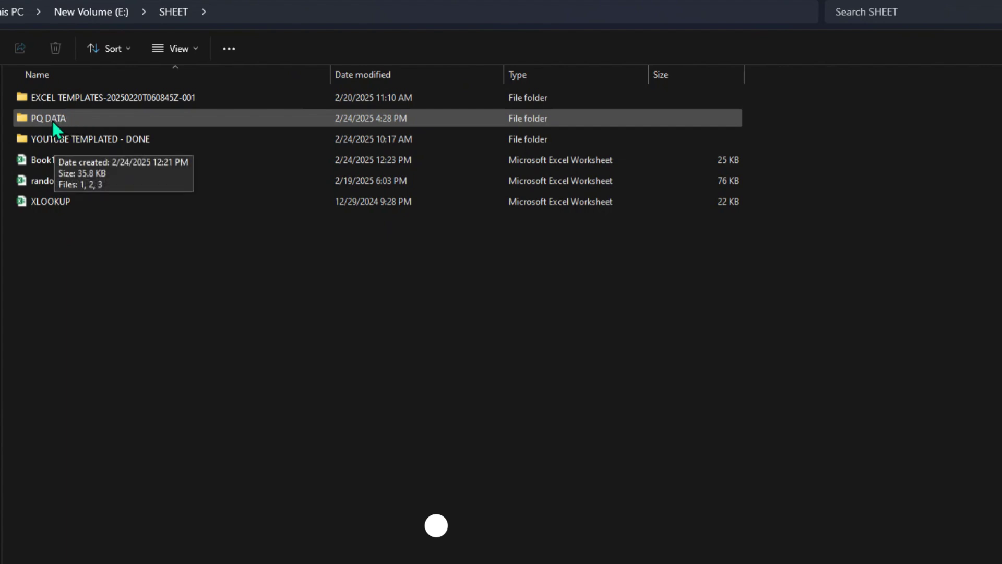
pyautogui.doubleClick(67, 122)
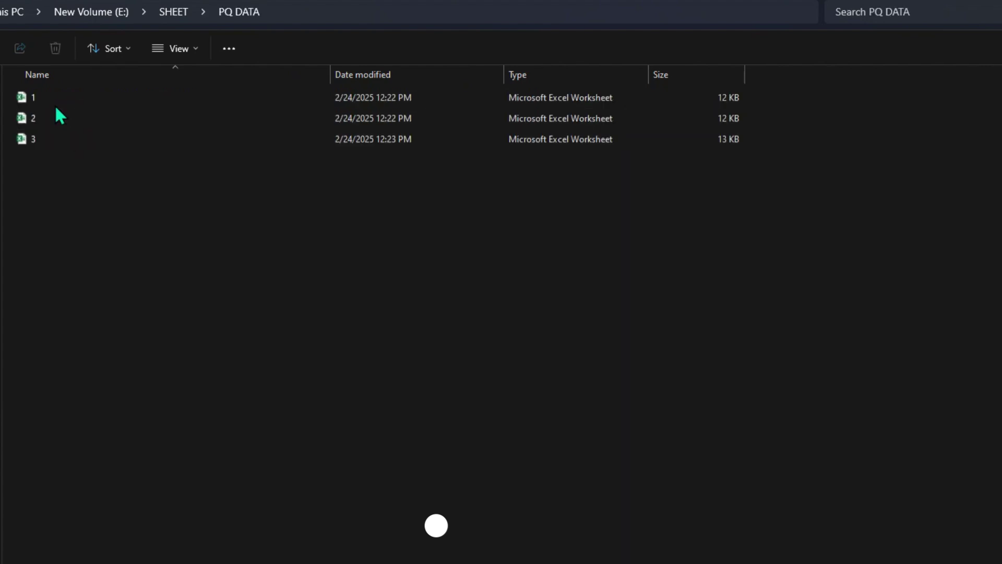
pyautogui.click(53, 118)
pyautogui.click(49, 153)
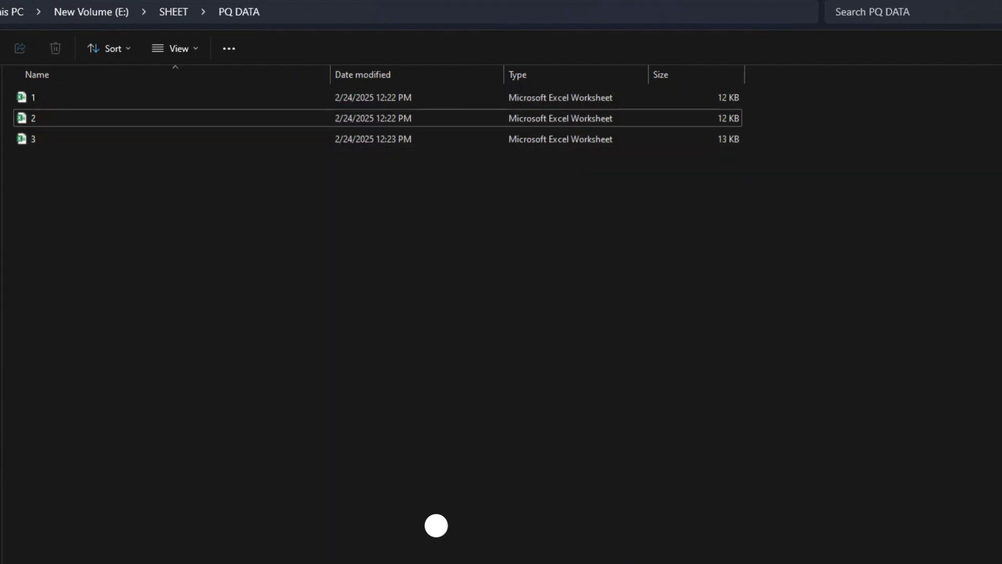
pyautogui.hotkey('alt', 'Left')
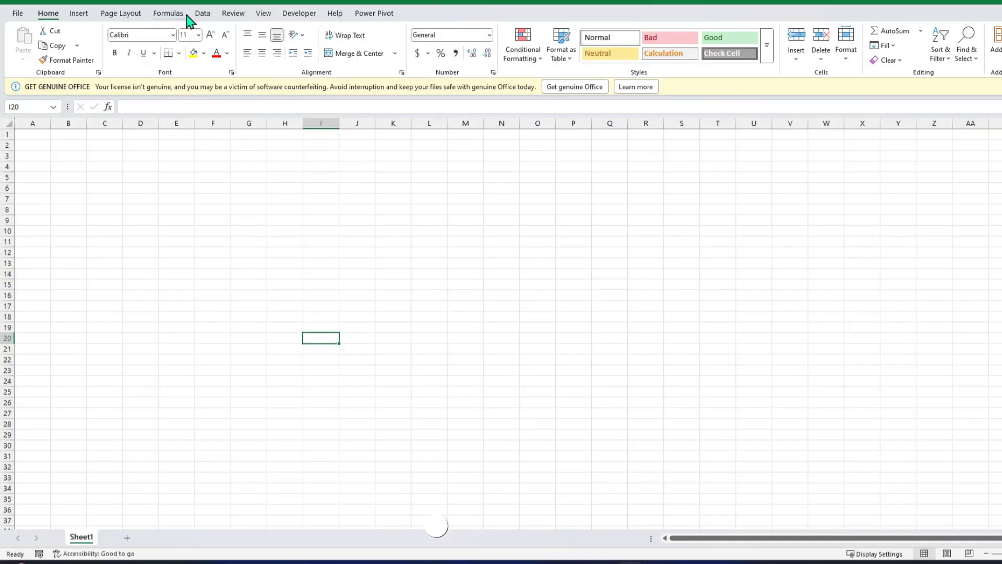
# Step: Use Get Data > From Folder on E:\SHEET\PQ DATA to preview its three workbooks
pyautogui.click(203, 14)
pyautogui.click(23, 52)
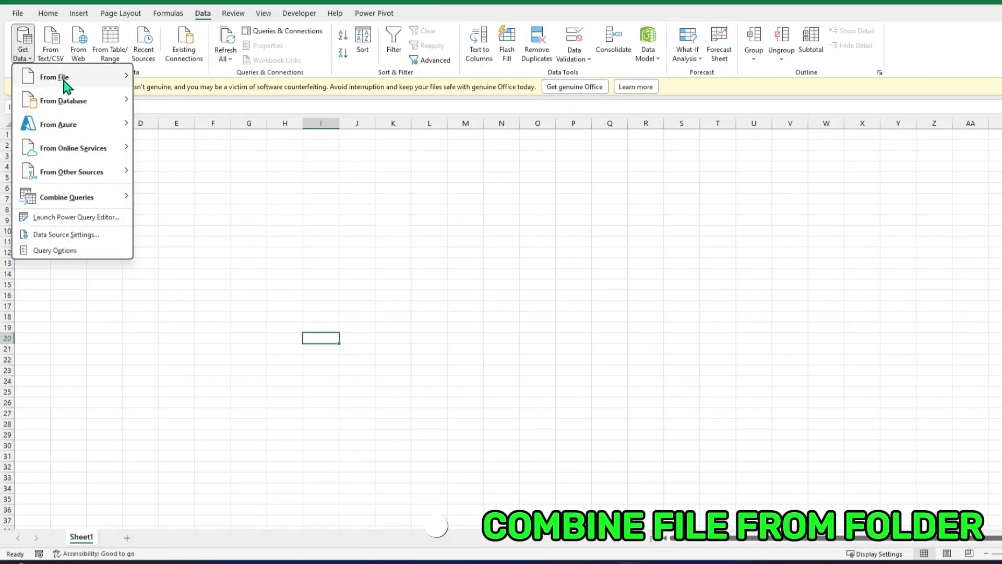
pyautogui.moveTo(102, 83)
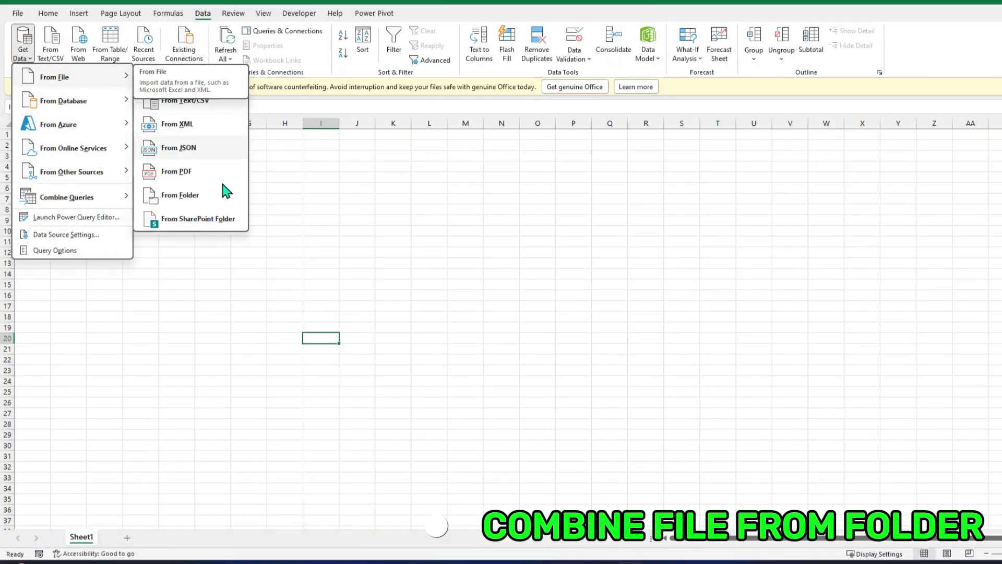
pyautogui.click(183, 201)
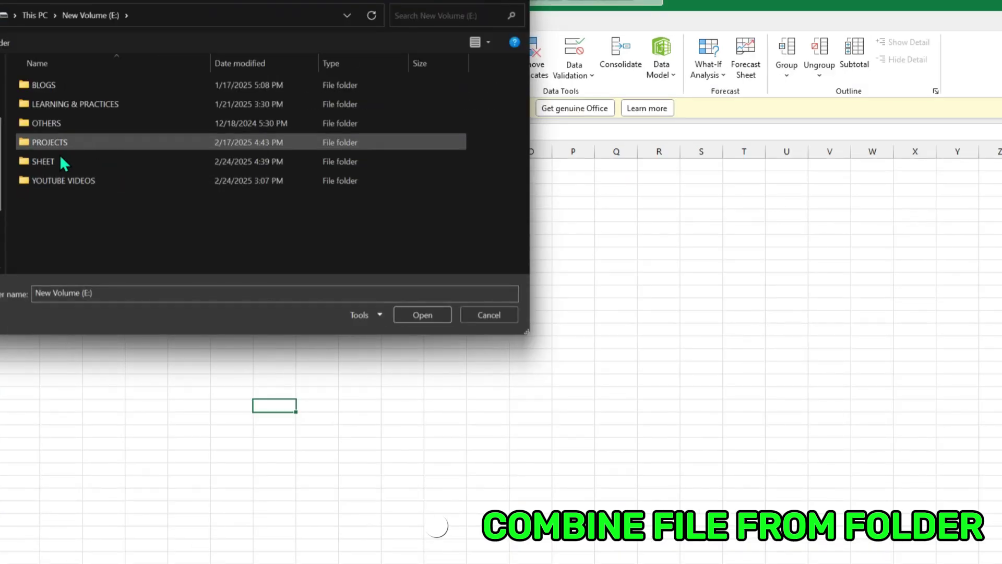
pyautogui.doubleClick(53, 159)
pyautogui.click(75, 104)
pyautogui.click(420, 314)
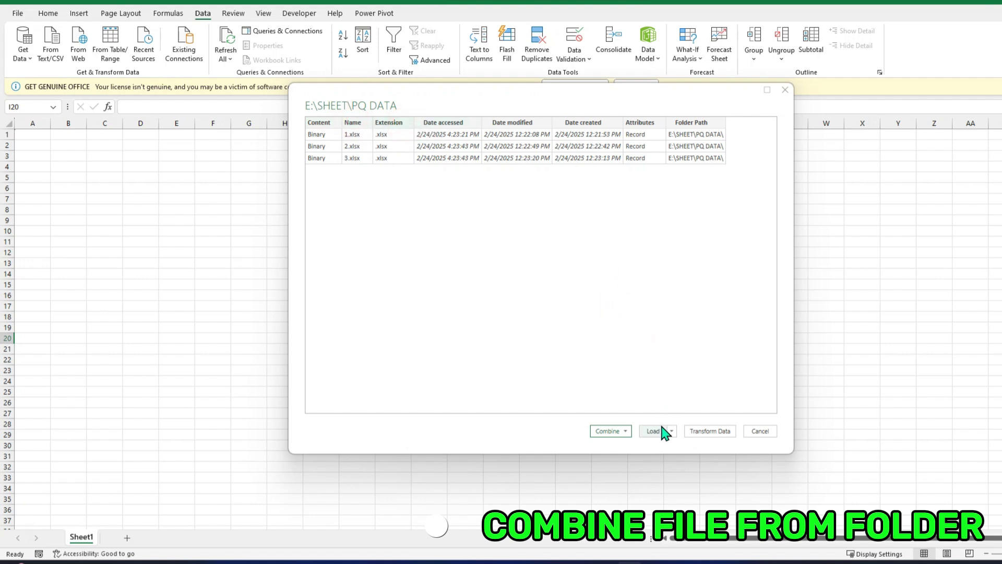
# Step: Combine & Transform the folder's files using each workbook's DATA table
pyautogui.click(626, 431)
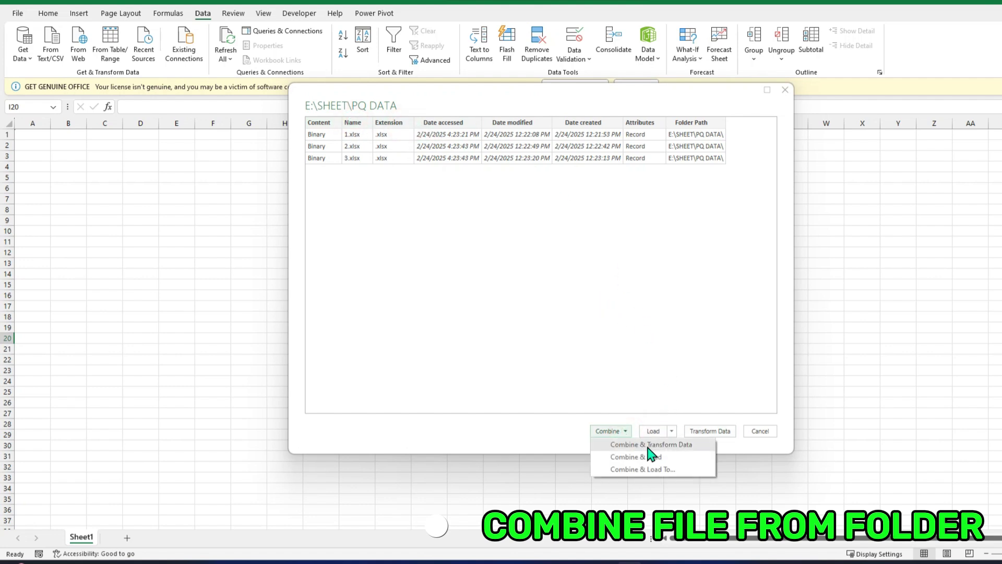
pyautogui.click(663, 448)
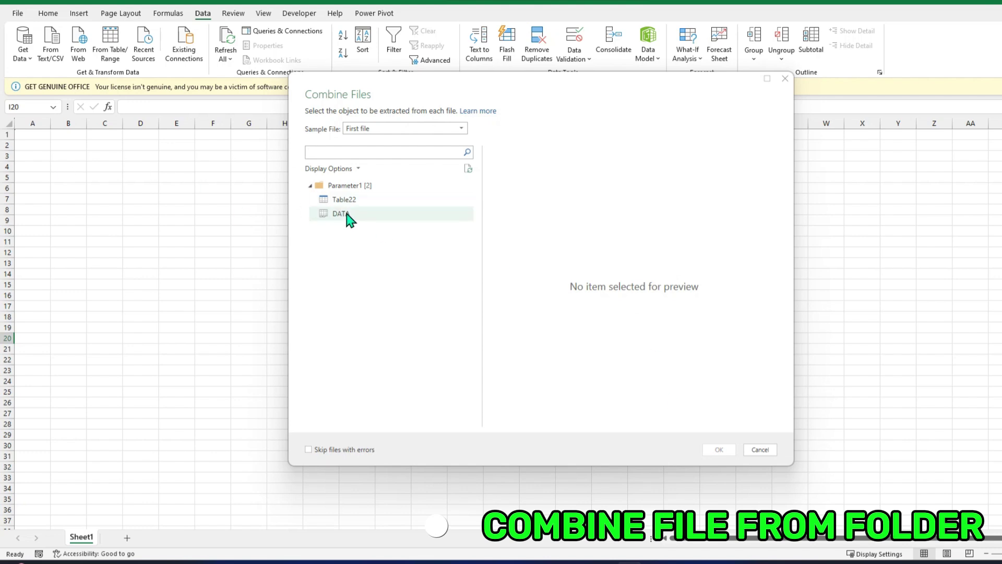
pyautogui.click(347, 214)
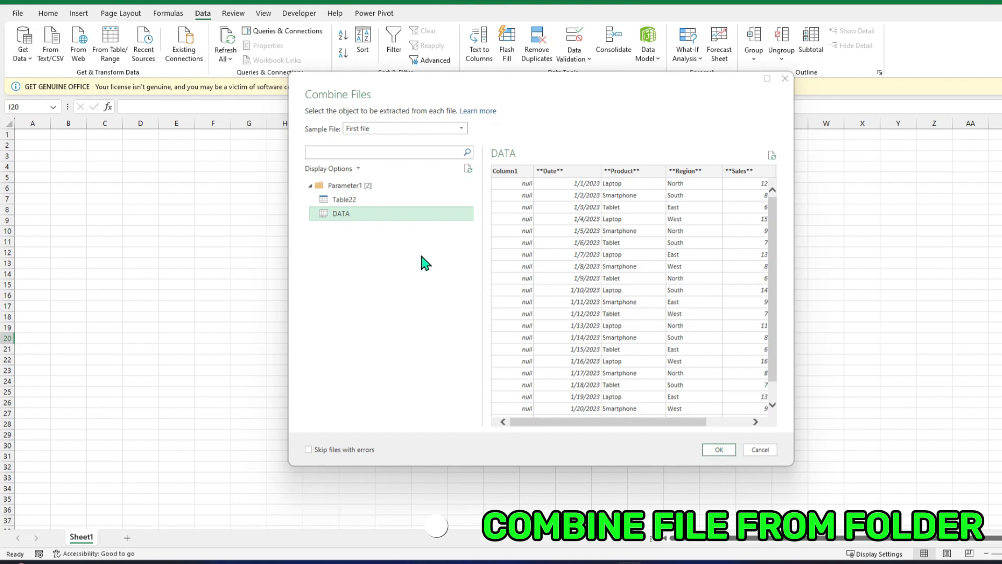
pyautogui.click(720, 448)
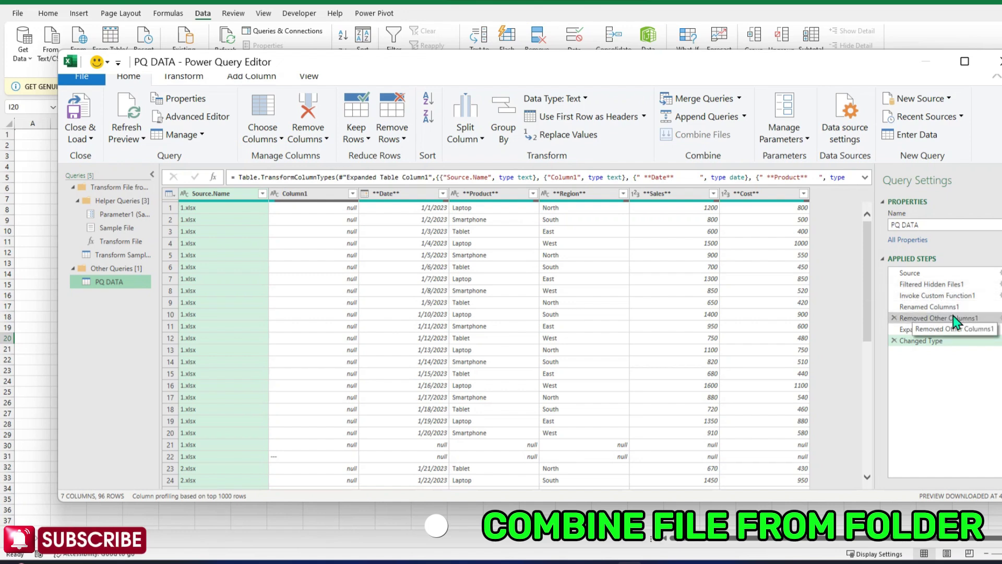
# Step: Inspect the combined query's columns from Column1 through Cost and its empty Product values
pyautogui.moveTo(924, 330); pyautogui.dragTo(931, 352)
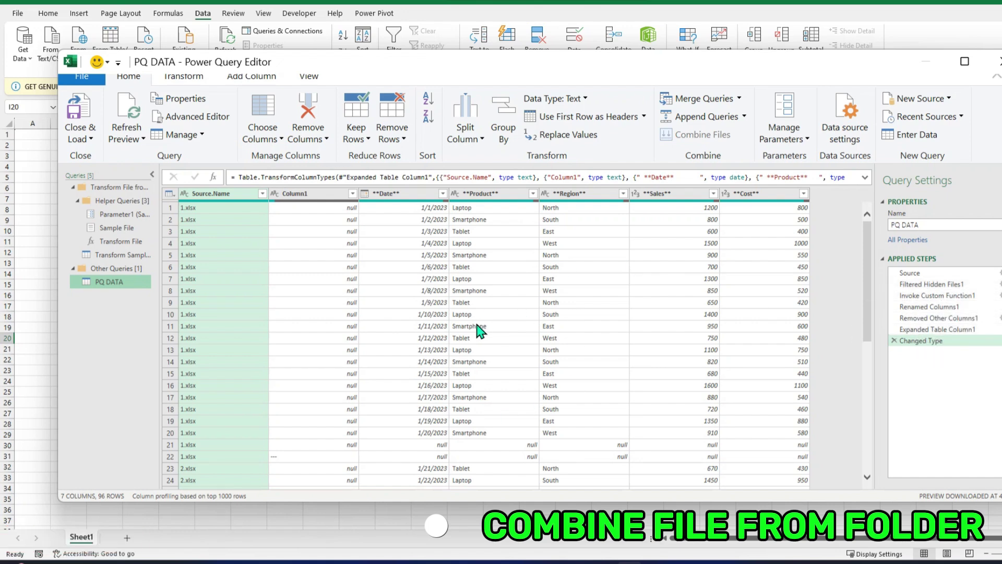
pyautogui.scroll(-5, 494, 332)
pyautogui.scroll(5, 521, 335)
pyautogui.click(335, 194)
pyautogui.scroll(-4, 347, 251)
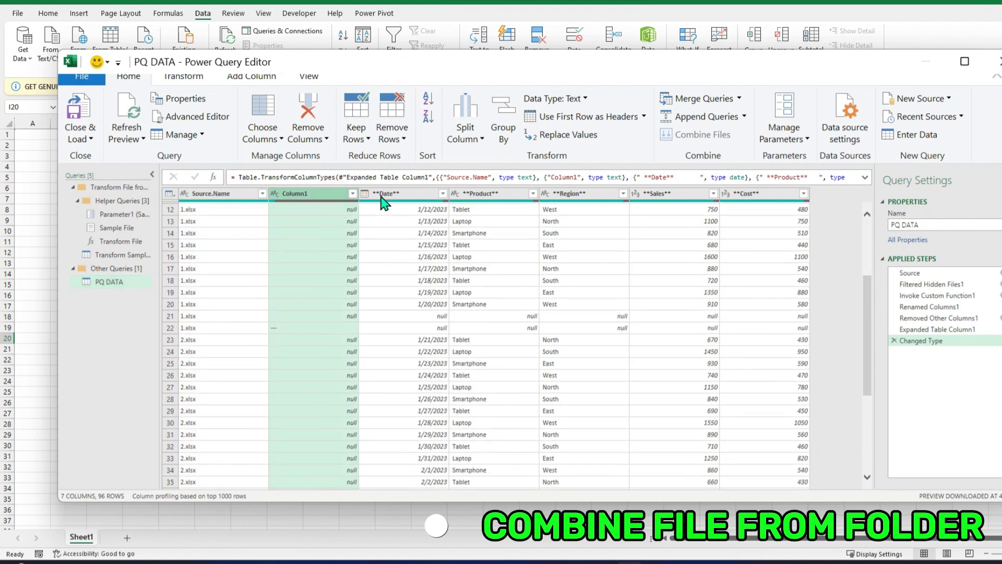
pyautogui.click(385, 196)
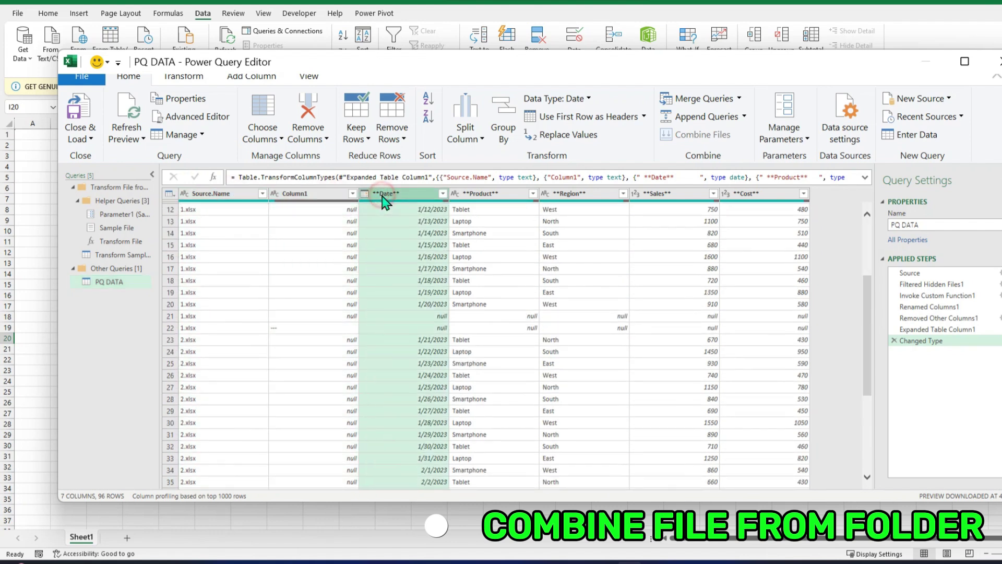
pyautogui.keyDown('shift'); pyautogui.click(778, 194); pyautogui.keyUp('shift')
pyautogui.click(472, 327)
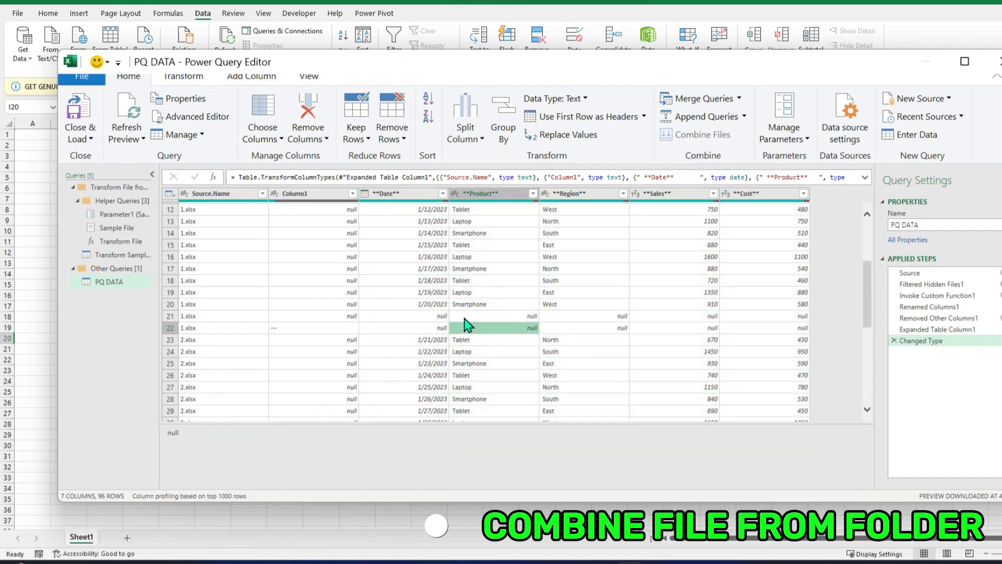
# Step: Filter out the rows with null Product values
pyautogui.scroll(4, 474, 303)
pyautogui.click(473, 207)
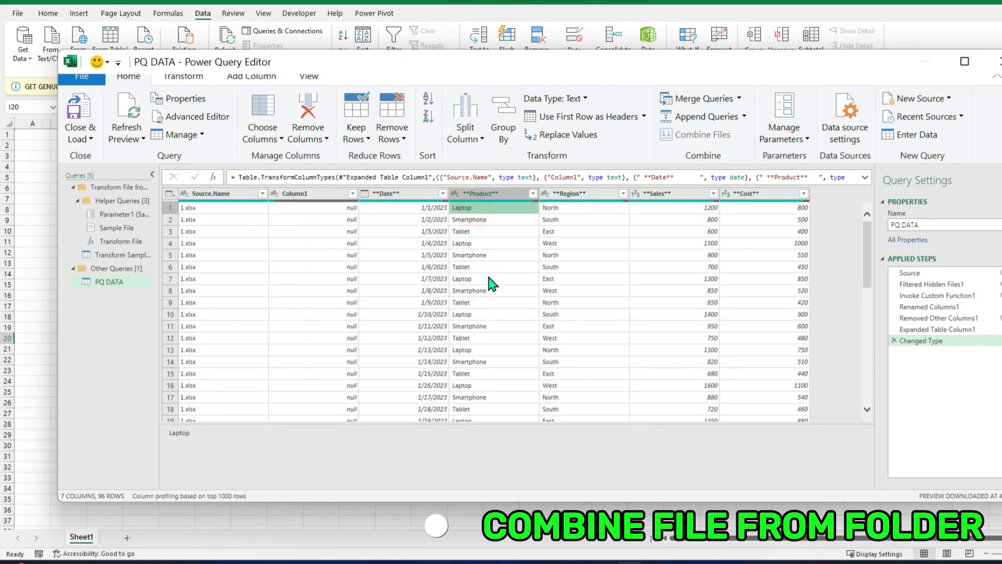
pyautogui.scroll(-4, 487, 272)
pyautogui.click(480, 280)
pyautogui.click(477, 290)
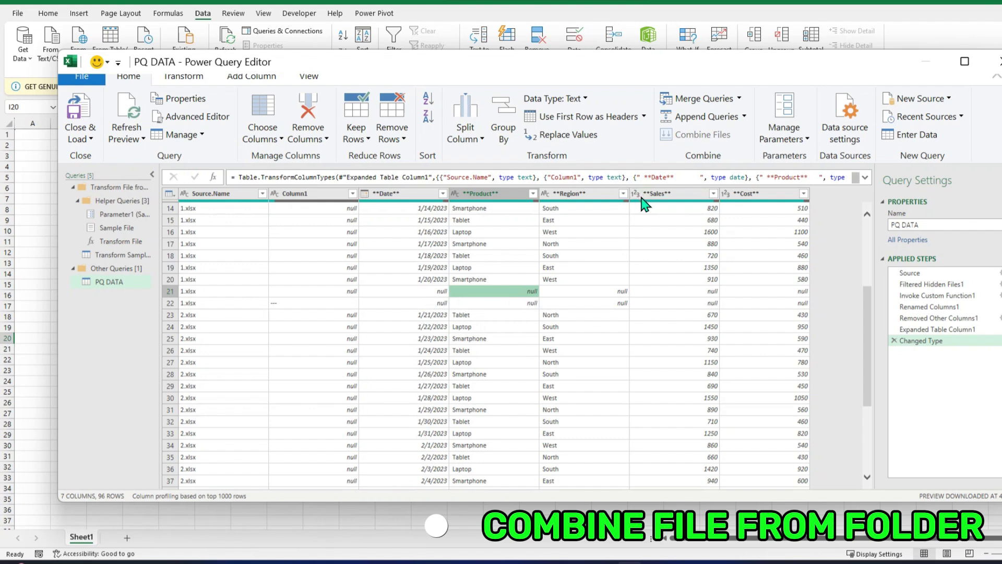
pyautogui.click(533, 193)
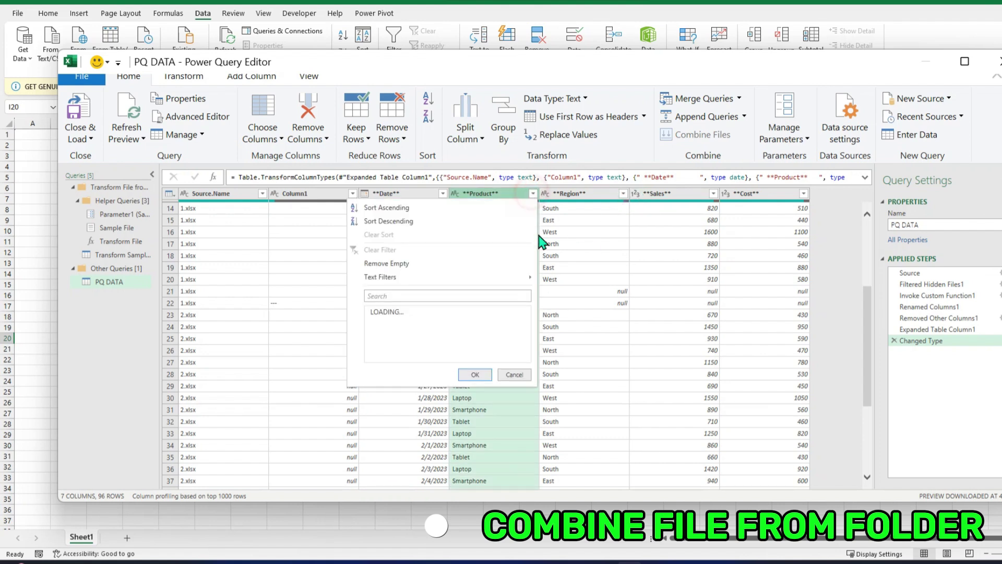
pyautogui.click(374, 323)
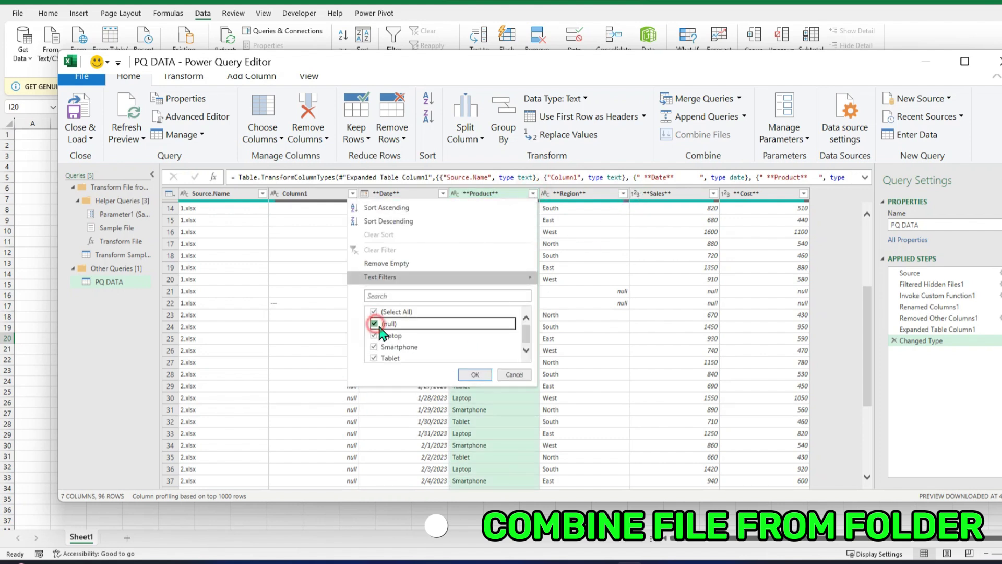
pyautogui.click(472, 374)
# Step: Remove Column1 from the PQ DATA query
pyautogui.scroll(-5, 463, 375)
pyautogui.scroll(-6, 461, 375)
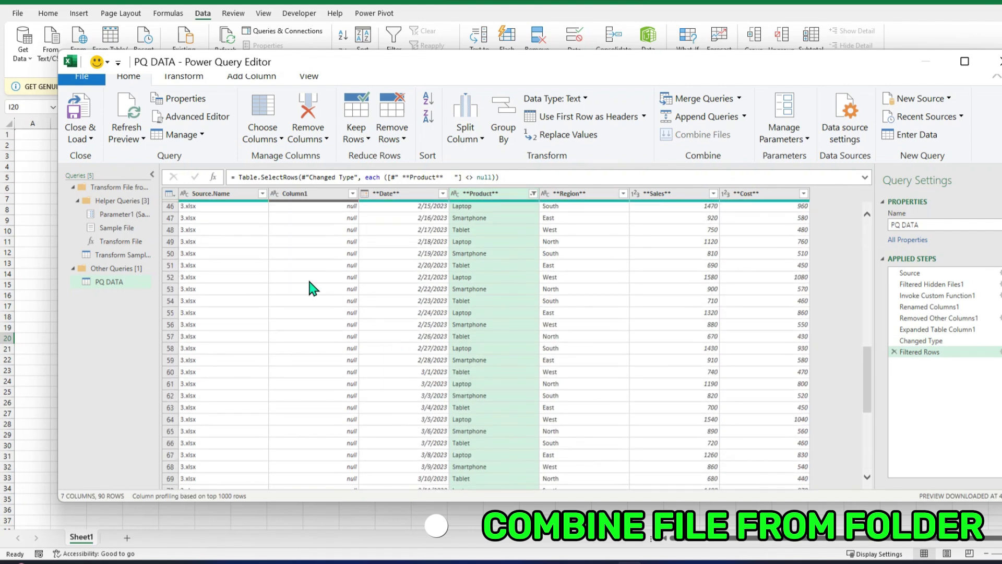
pyautogui.click(305, 207)
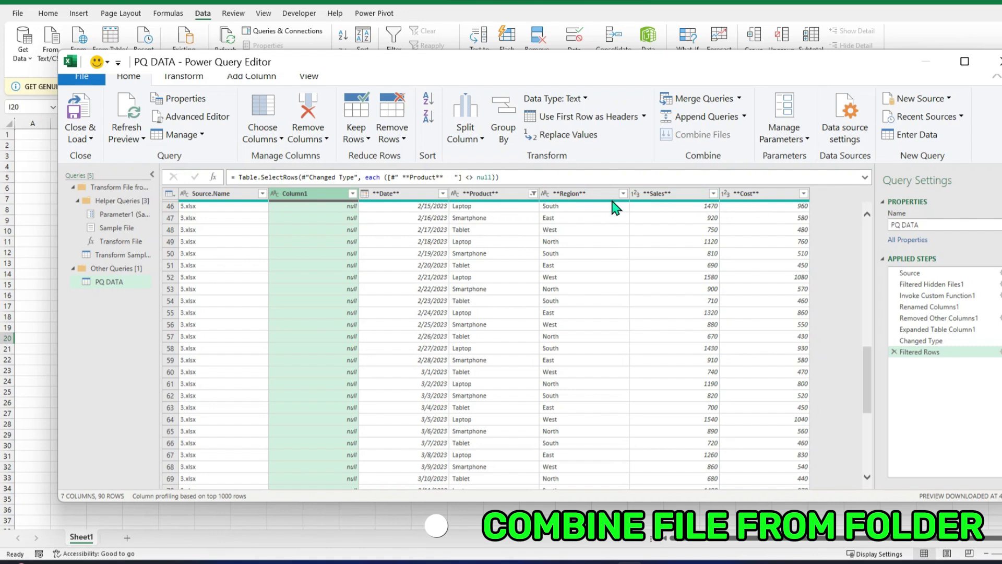
pyautogui.rightClick(298, 195)
pyautogui.click(452, 209)
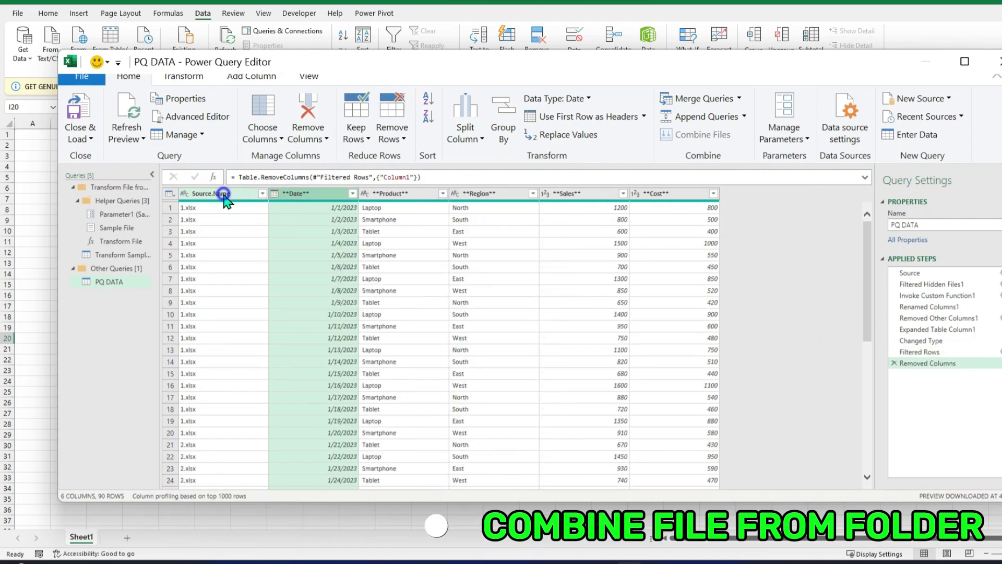
pyautogui.rightClick(225, 197)
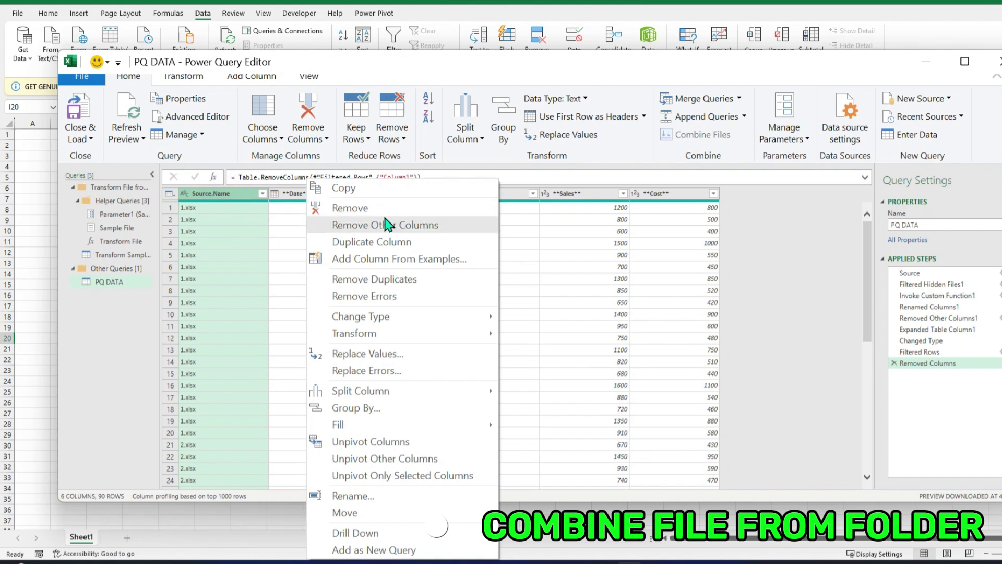
pyautogui.click(223, 210)
pyautogui.scroll(-8, 220, 287)
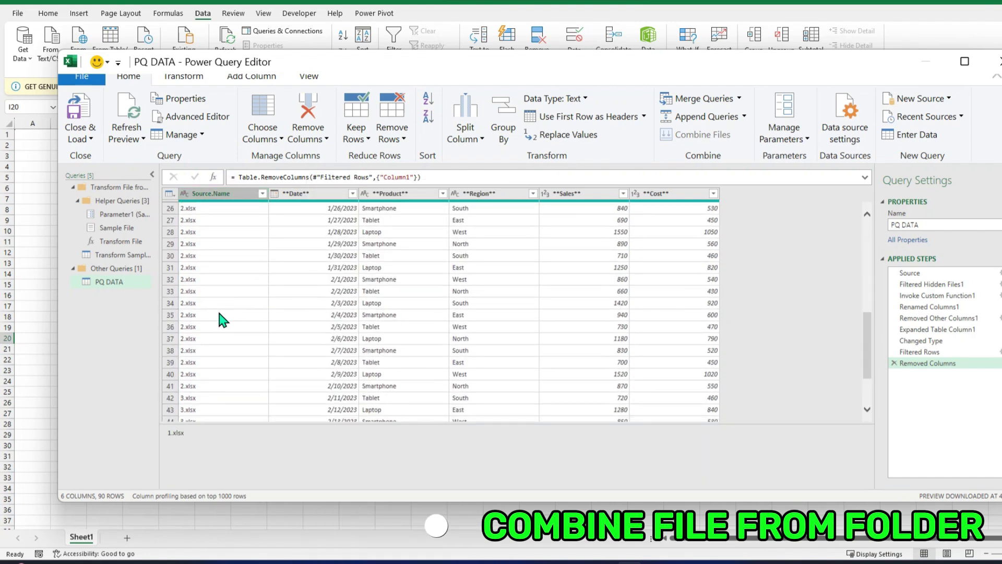
pyautogui.scroll(2, 214, 340)
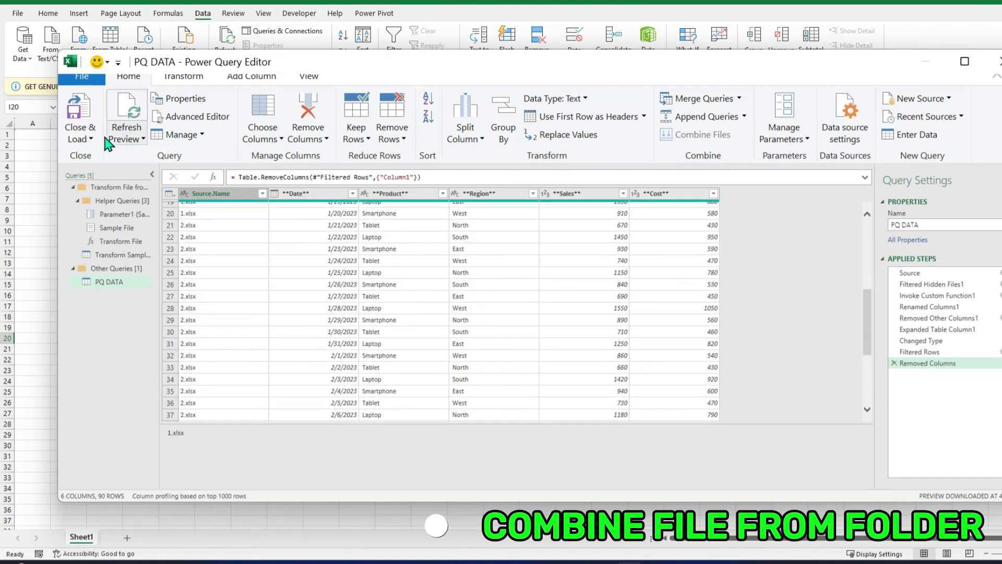
pyautogui.scroll(-4, 472, 314)
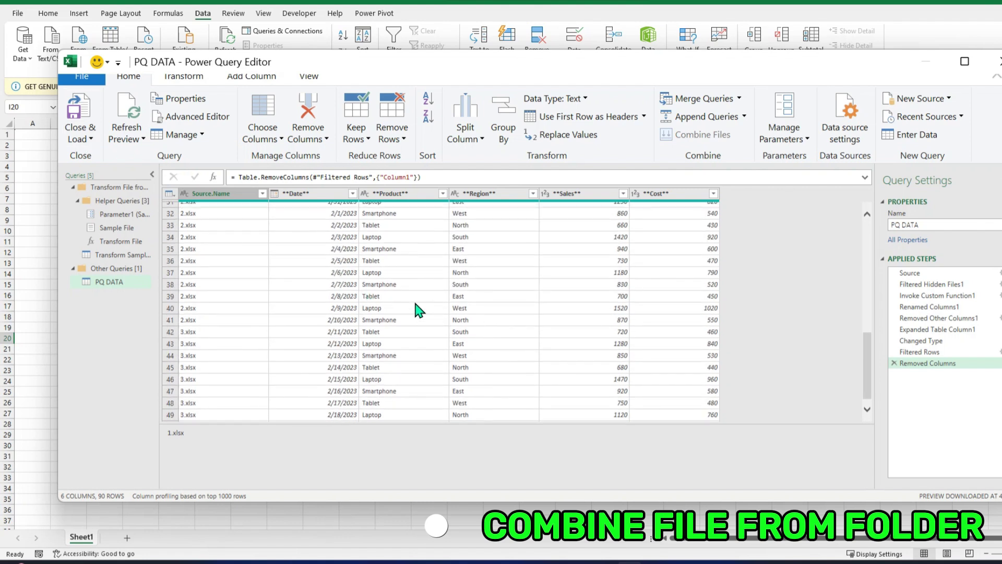
pyautogui.scroll(3, 537, 329)
pyautogui.scroll(6, 546, 336)
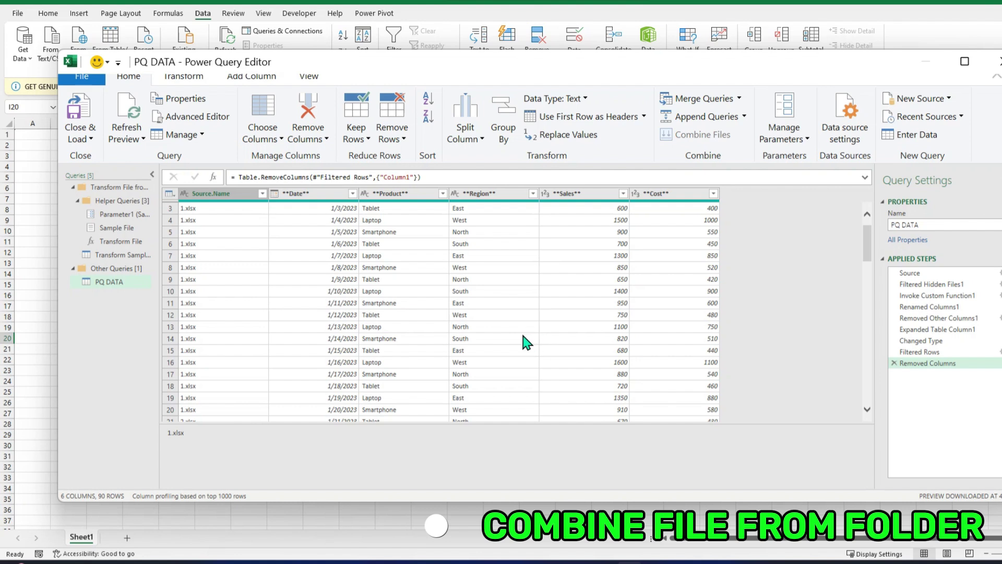
# Step: Check the Product, Region and Sales columns and open the Close & Load options
pyautogui.click(408, 195)
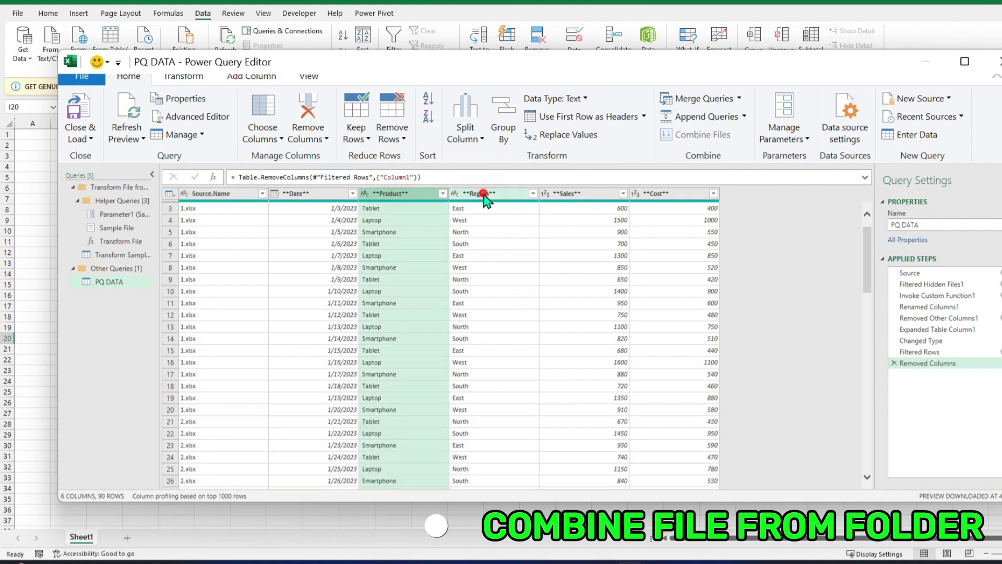
pyautogui.click(473, 194)
pyautogui.click(570, 195)
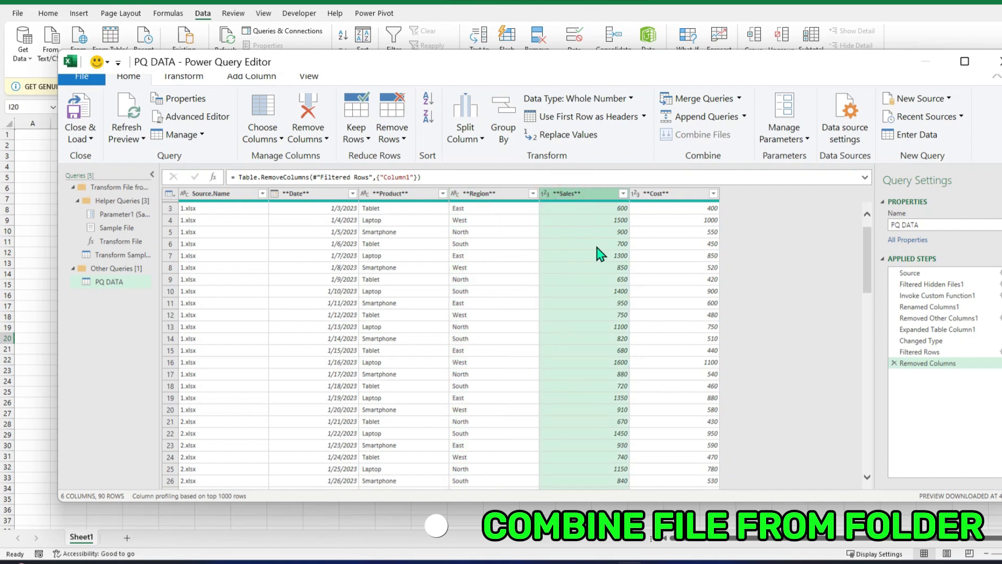
pyautogui.click(80, 138)
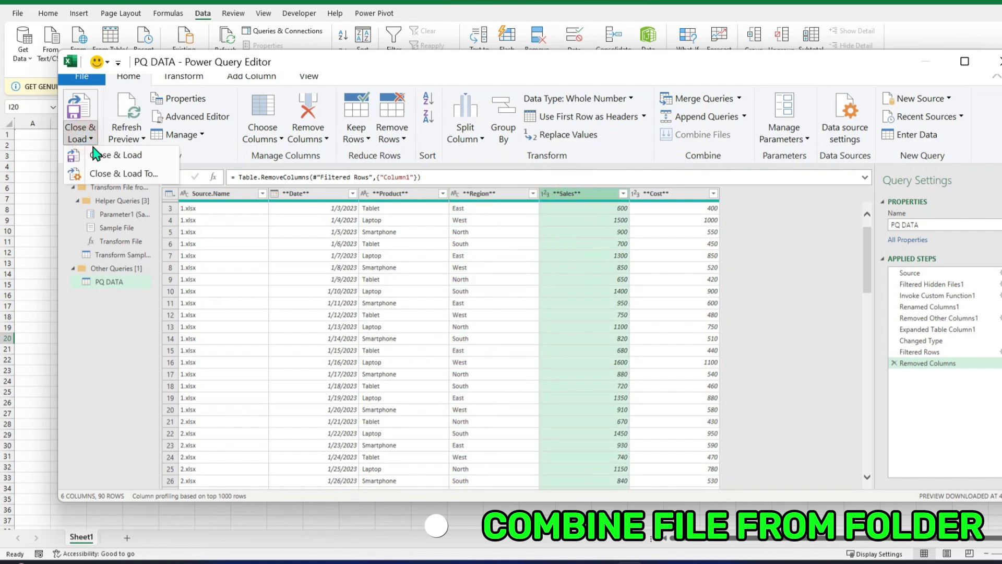
# Step: Load the PQ DATA query to a new sheet and confirm the table ends at row 91 (90 rows)
pyautogui.click(104, 153)
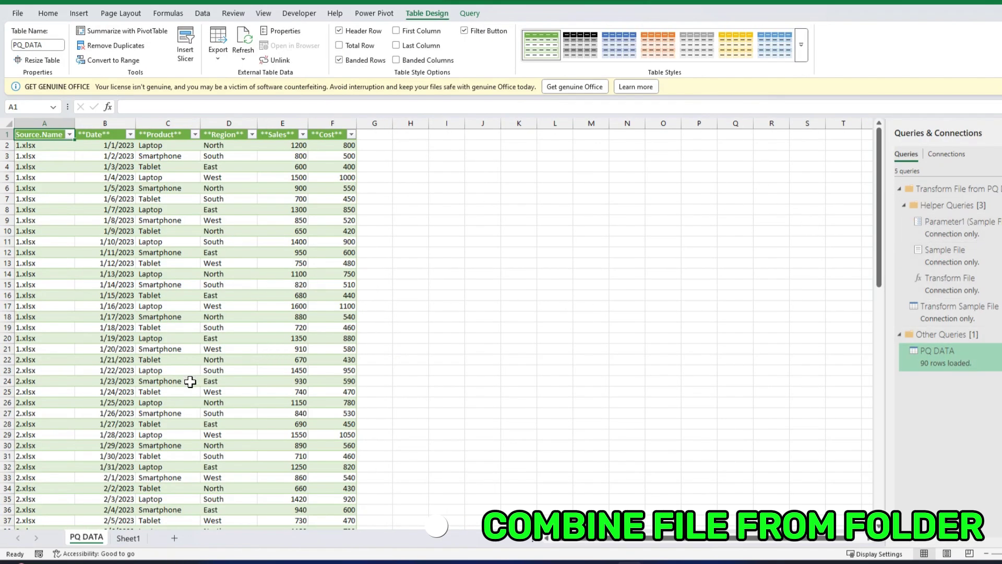
pyautogui.scroll(-20, 189, 381)
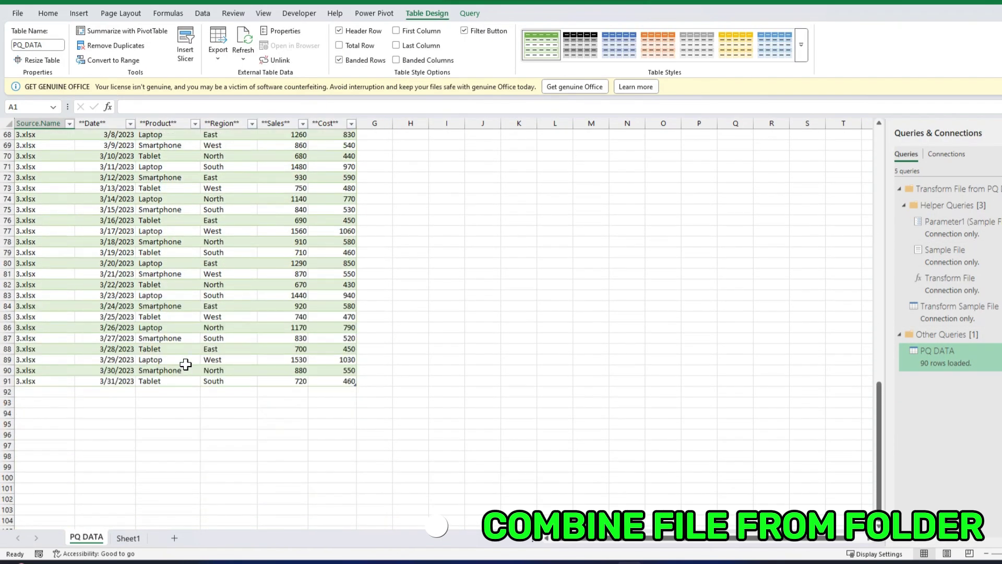
pyautogui.scroll(20, 185, 364)
# Step: In File Explorer, open the PQ DATA source folder holding workbooks 1, 2 and 3
pyautogui.moveTo(476, 552)
pyautogui.click(412, 501)
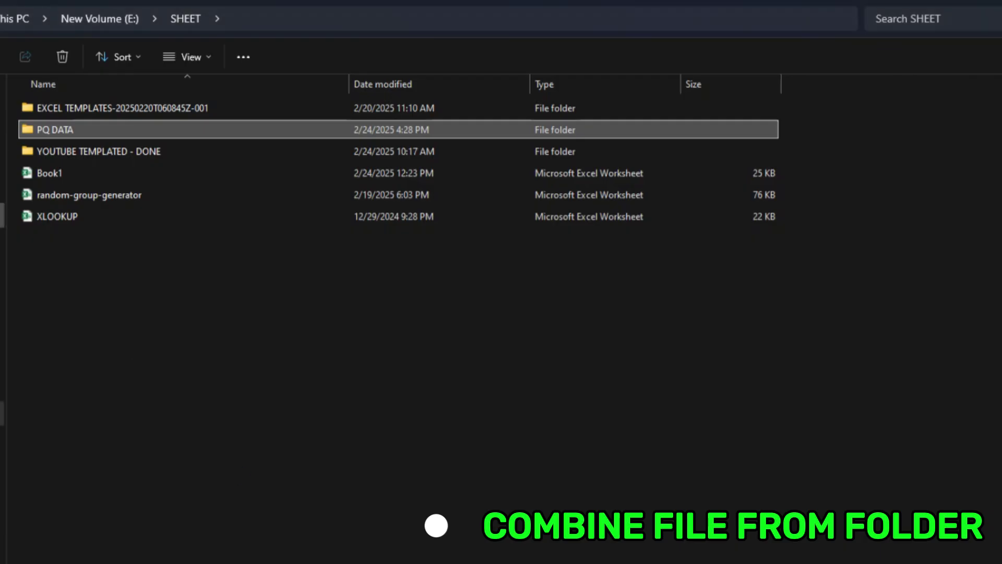
pyautogui.doubleClick(44, 130)
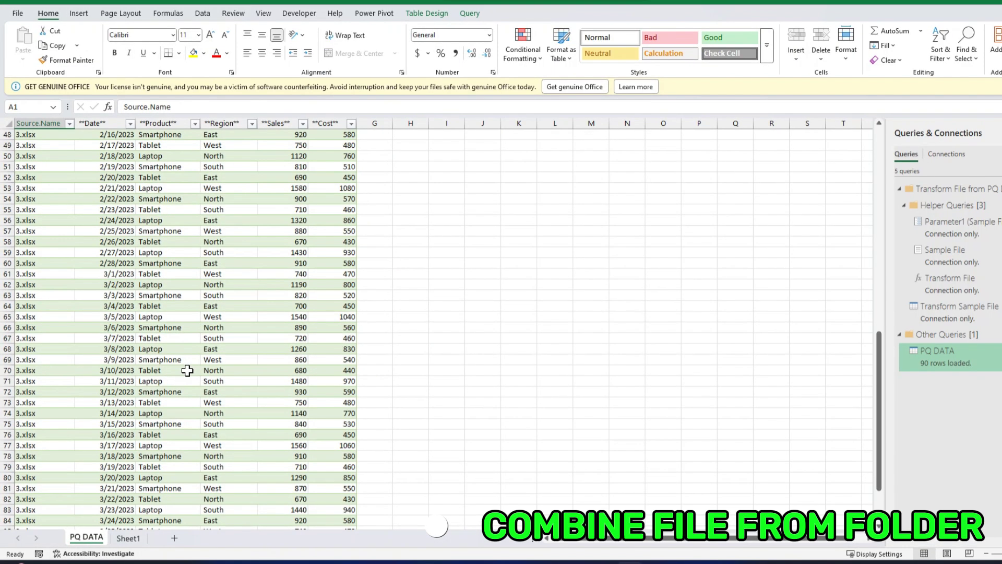
pyautogui.scroll(-8, 187, 370)
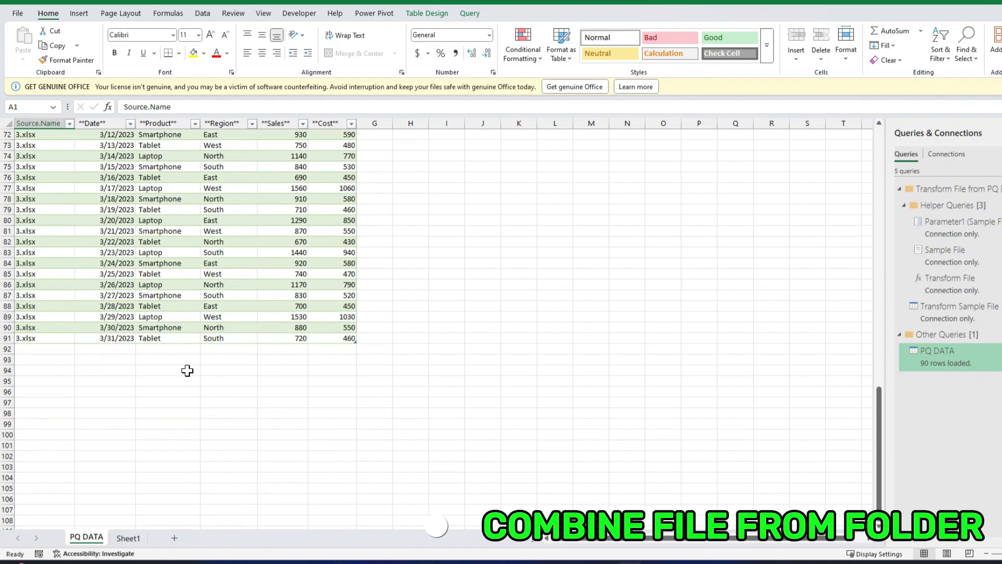
pyautogui.scroll(5, 342, 444)
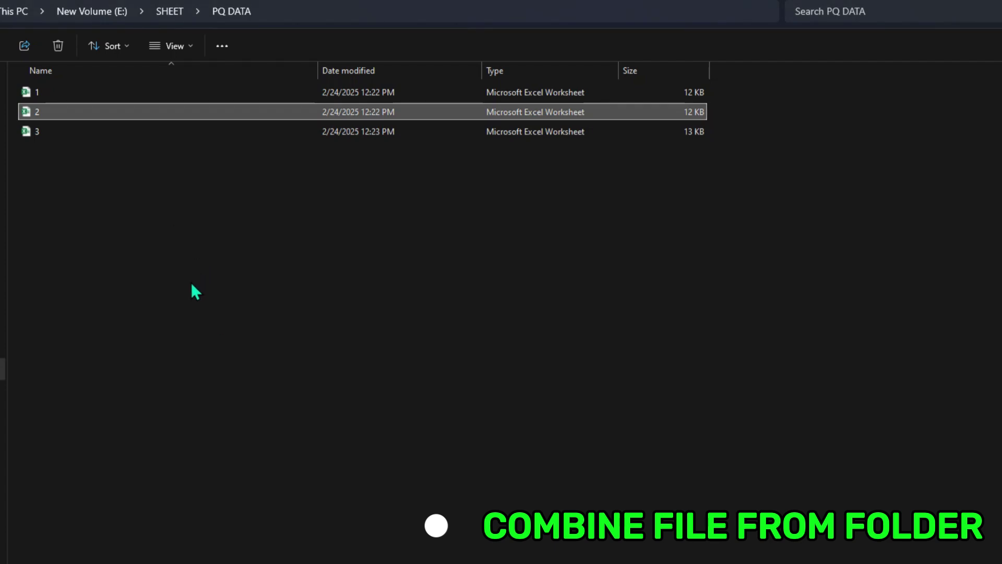
# Step: Duplicate workbook 3 in the PQ DATA folder and name the copy 4
pyautogui.click(56, 133)
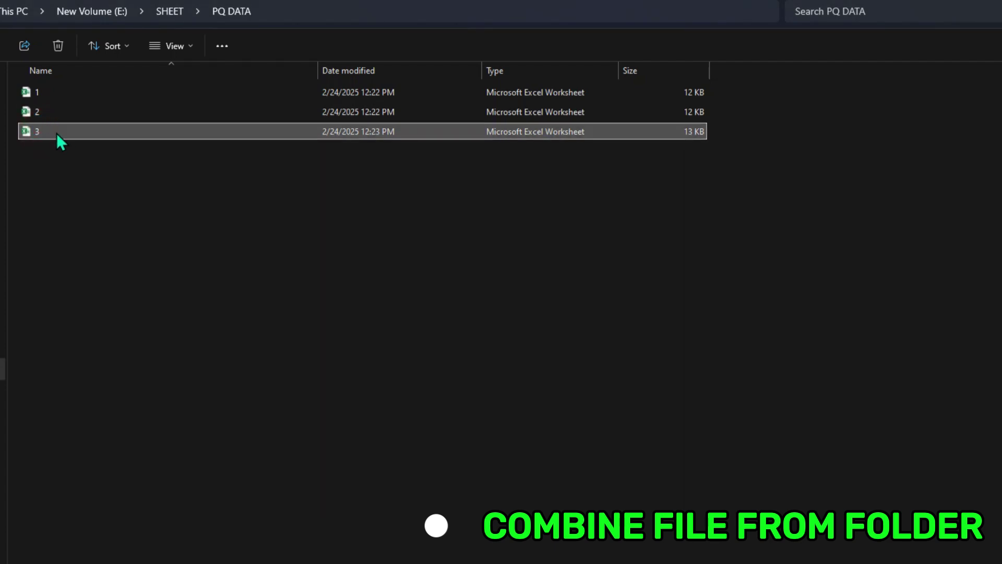
pyautogui.click(95, 205)
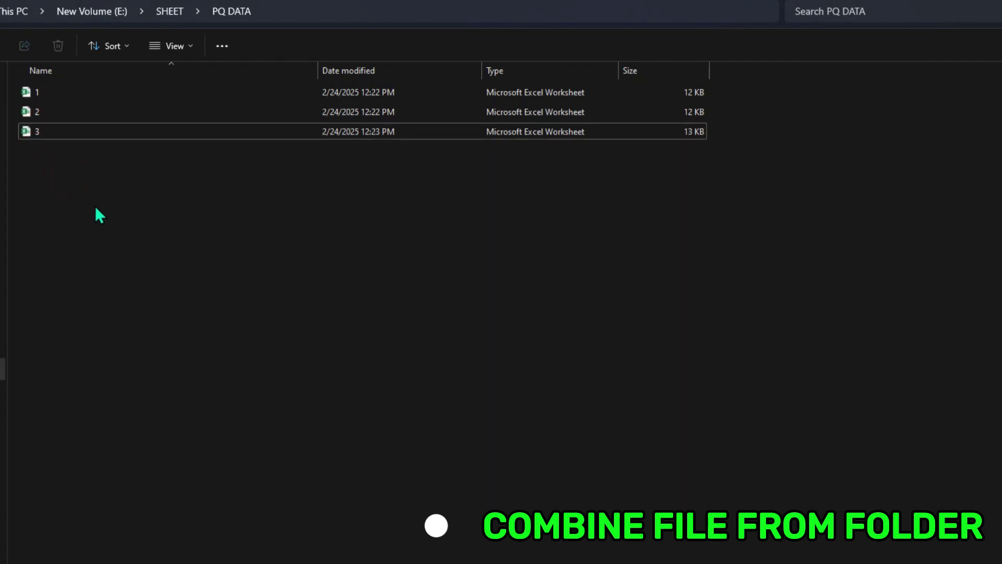
pyautogui.hotkey('ctrl', 'v')
pyautogui.click(83, 134)
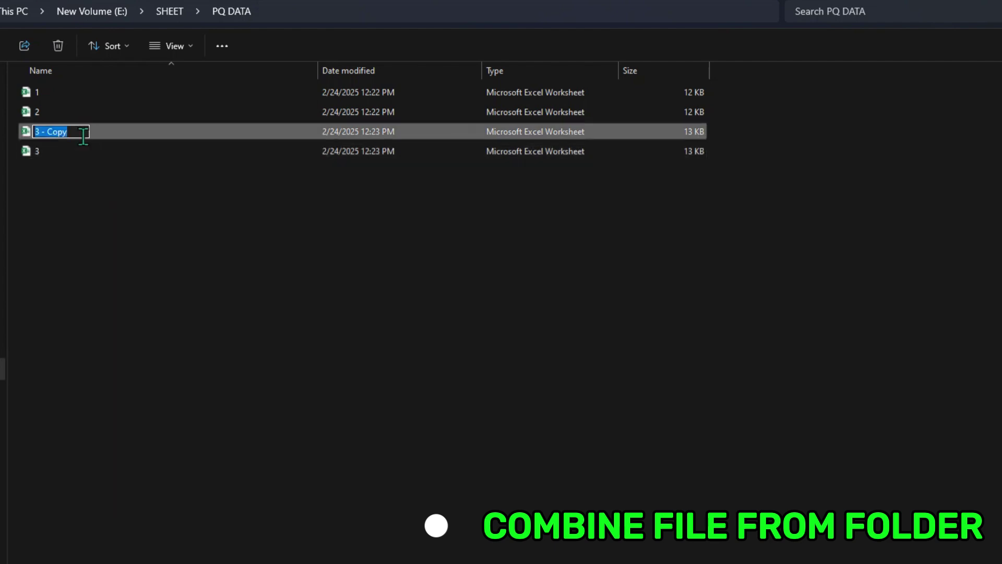
pyautogui.write('4')
pyautogui.click(55, 165)
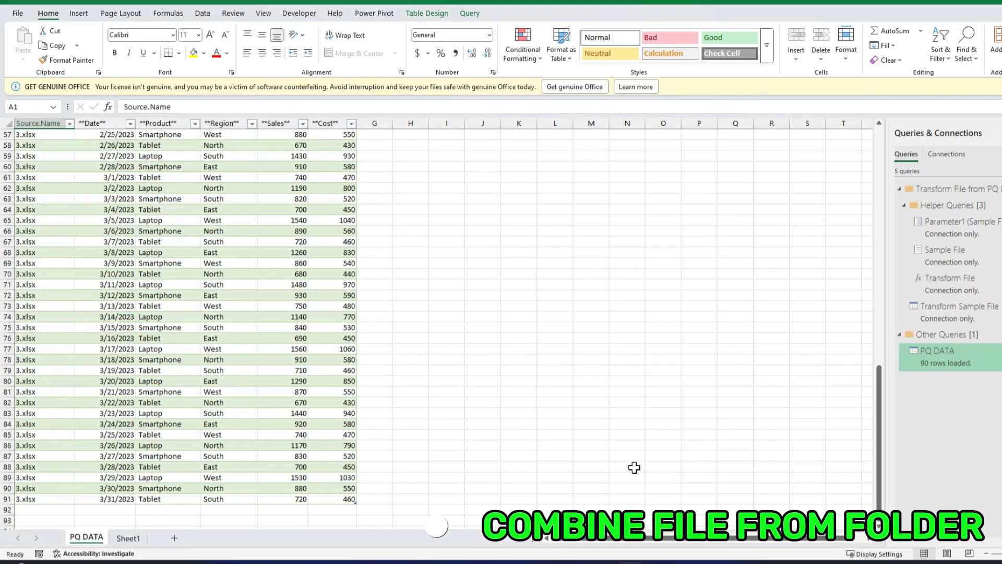
# Step: Refresh all queries from the Data tab so the table picks up workbook 4
pyautogui.click(433, 230)
pyautogui.scroll(1, 264, 266)
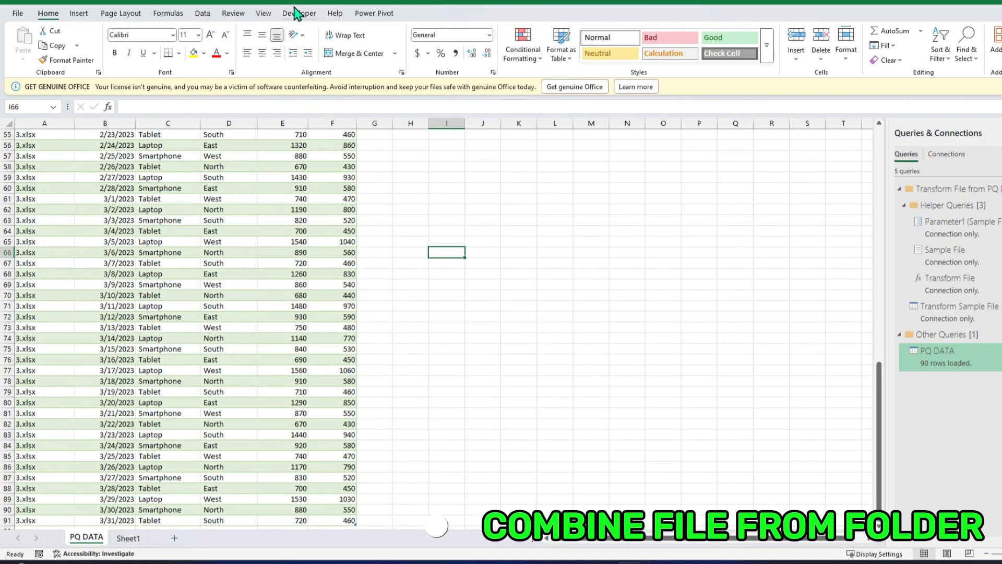
pyautogui.click(207, 17)
pyautogui.click(226, 39)
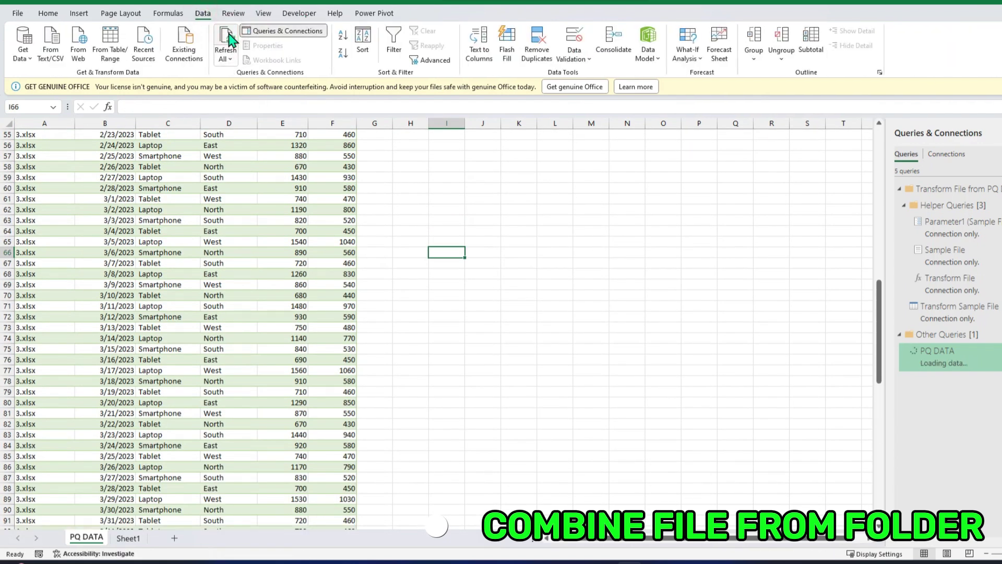
# Step: Select the appended 4.xlsx rows through row 140, then delete file 4 from the folder
pyautogui.scroll(-8, 171, 242)
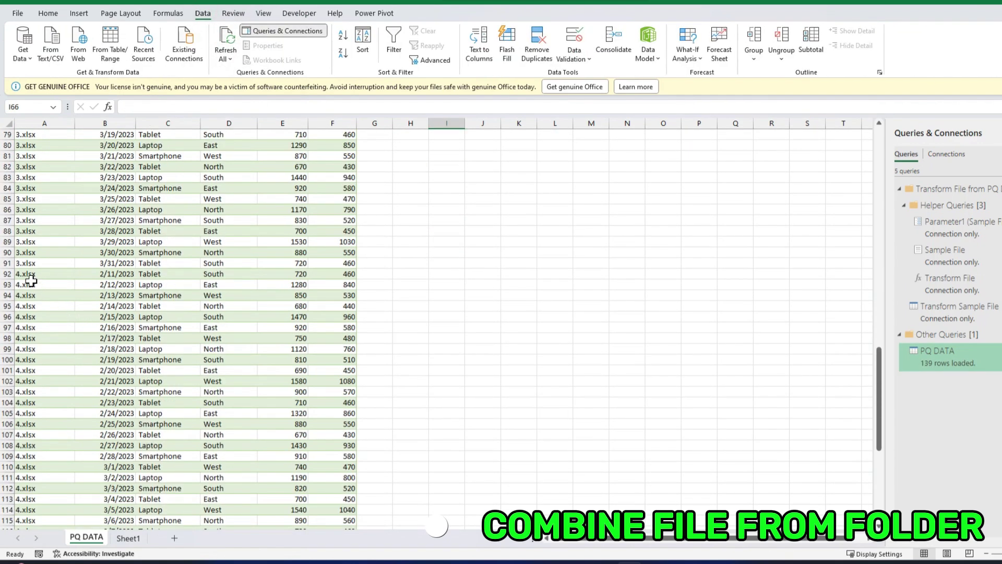
pyautogui.moveTo(31, 281); pyautogui.dragTo(320, 514)
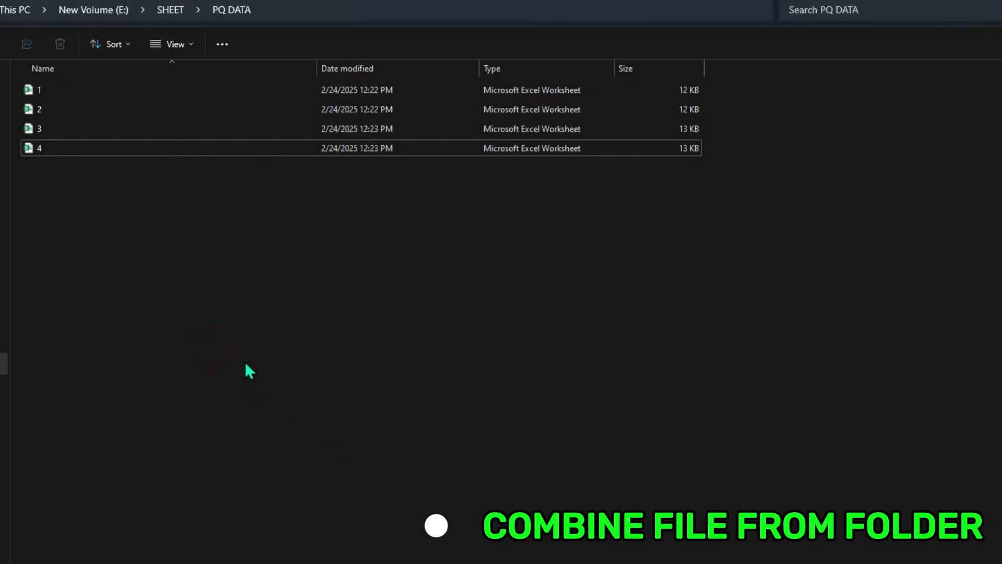
pyautogui.click(61, 150)
pyautogui.press('Delete')
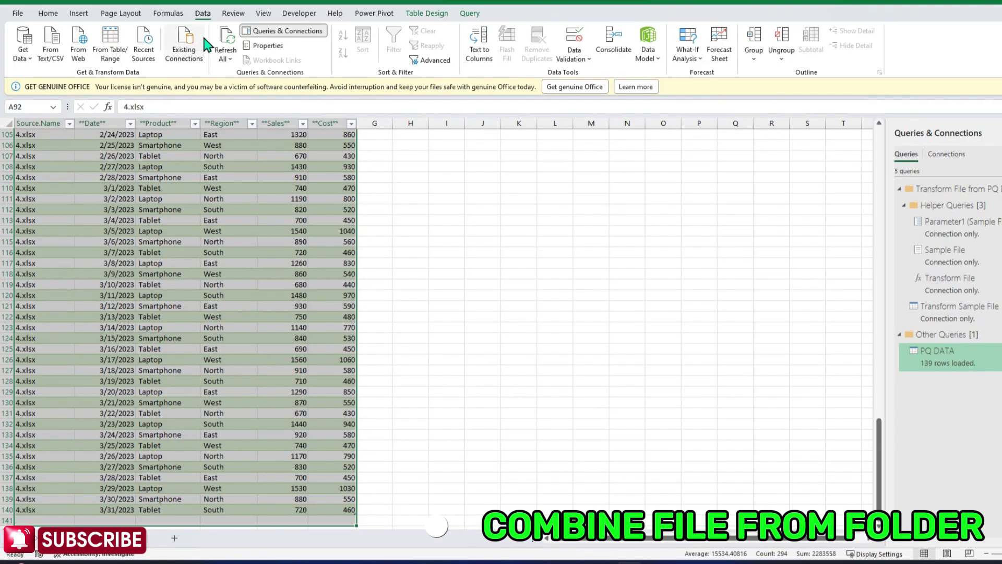
# Step: Refresh all queries again and confirm the table is back to 90 rows without 4.xlsx data
pyautogui.click(228, 41)
pyautogui.scroll(12, 185, 300)
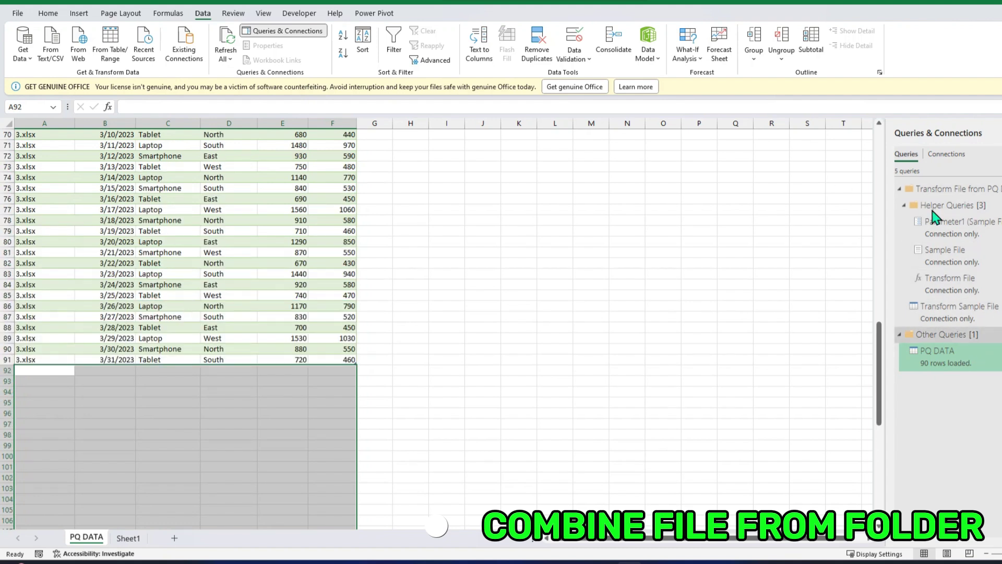
pyautogui.click(235, 282)
pyautogui.scroll(2, 236, 281)
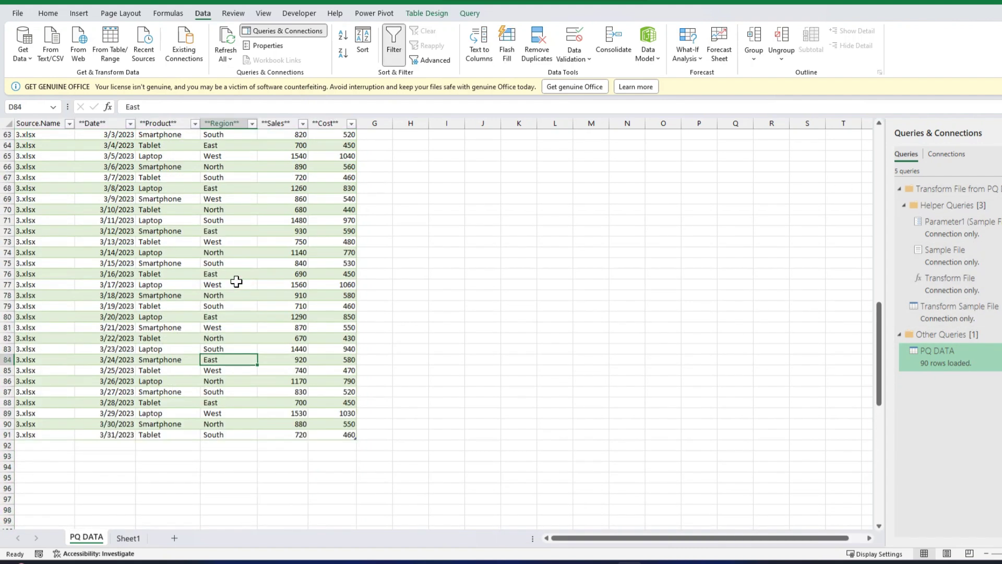